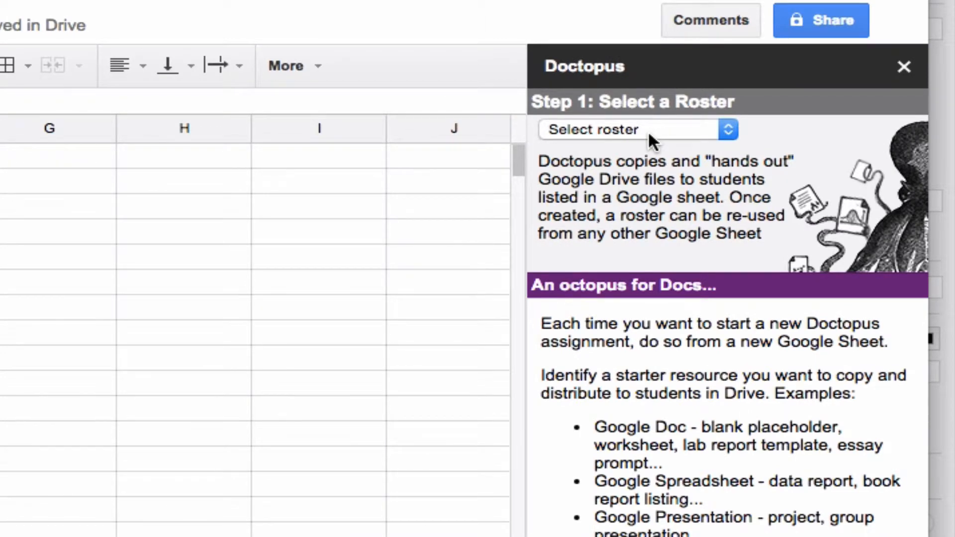
Step: Build a new Doctopus roster with the on this Sheet method and create its roster sheet
left_click(648, 130)
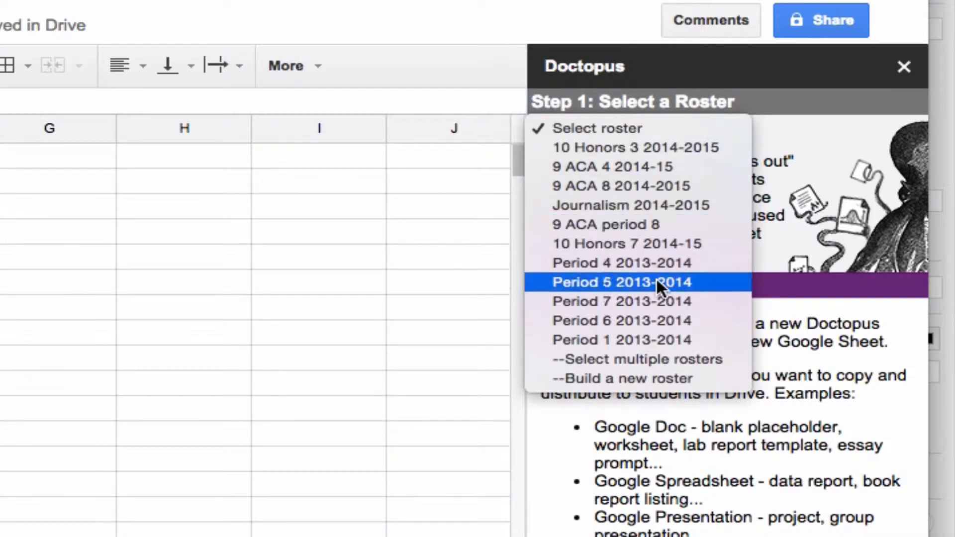
left_click(661, 384)
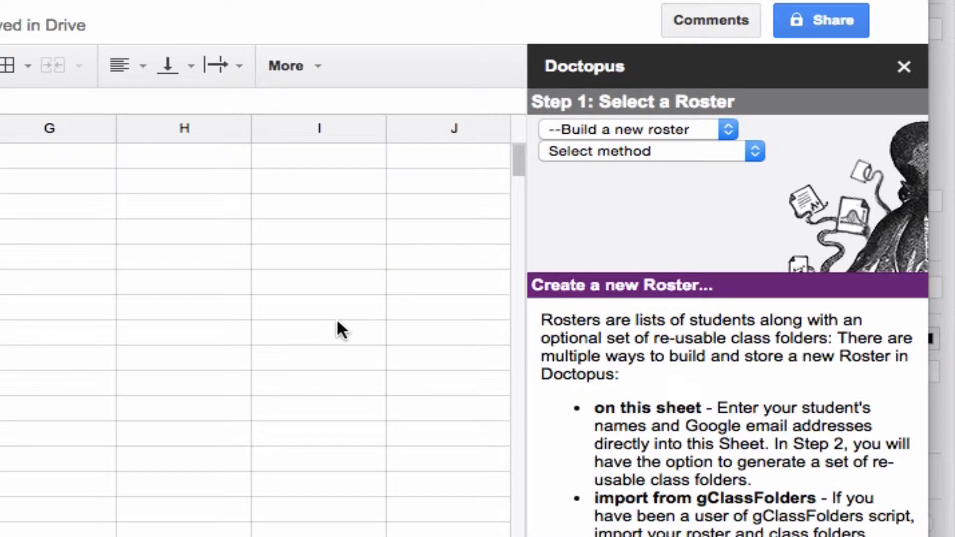
left_click(615, 150)
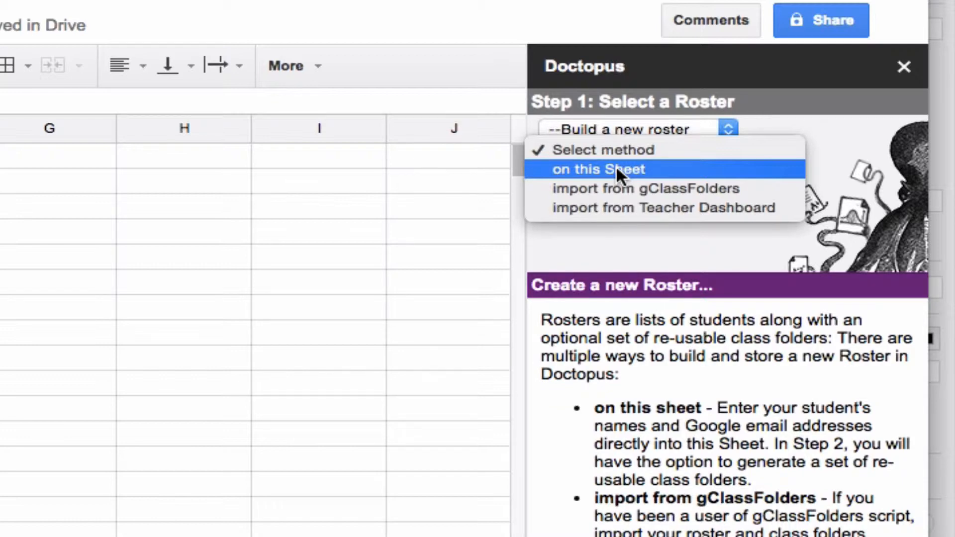
left_click(615, 169)
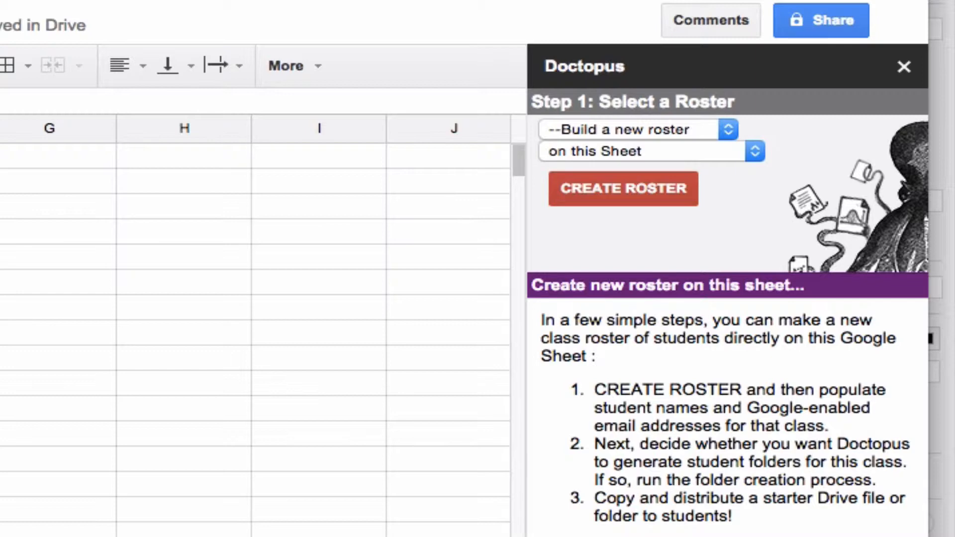
left_click(624, 187)
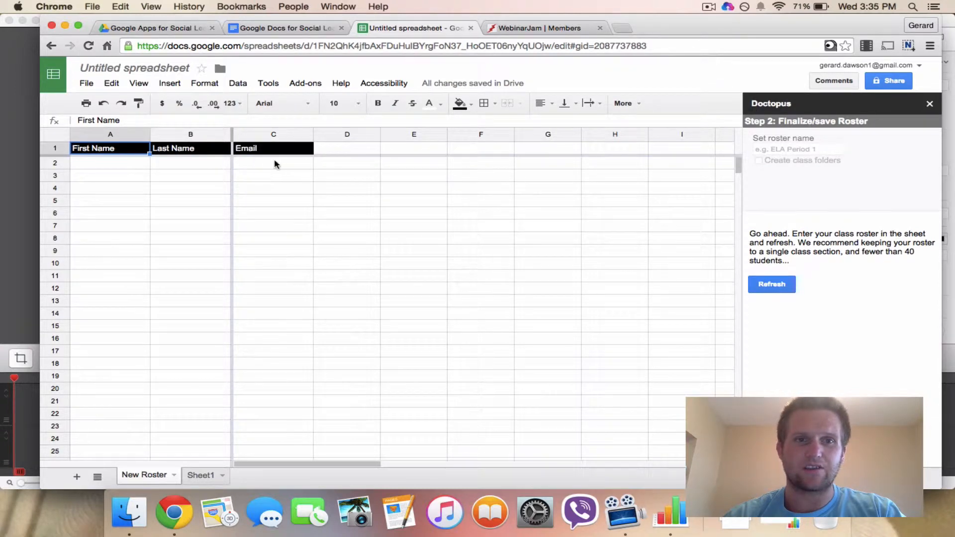
Step: Paste the copied list of attendee addresses under Email from C2 and fill row 2 with first name Attendee and last name Workshop
left_click(269, 164)
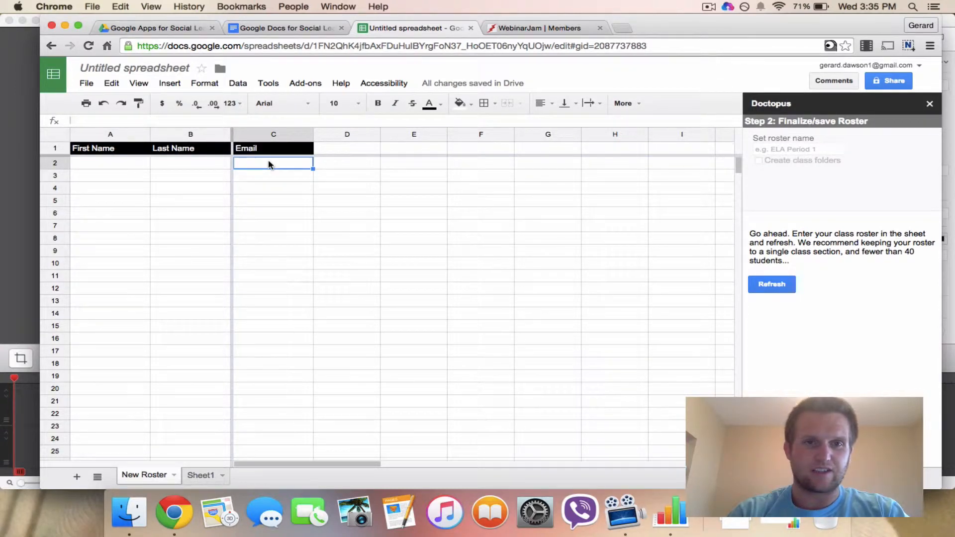
key("super+v")
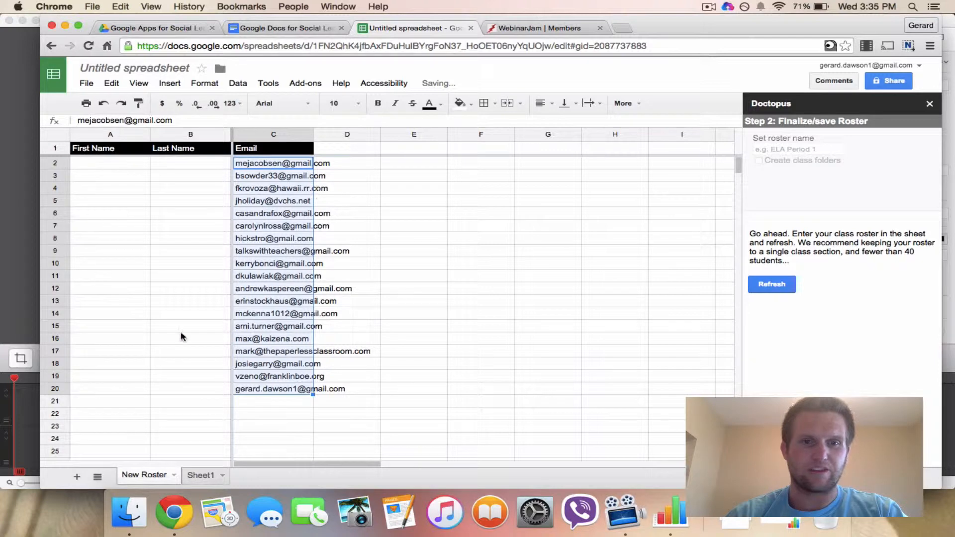
left_click(174, 165)
left_click(118, 167)
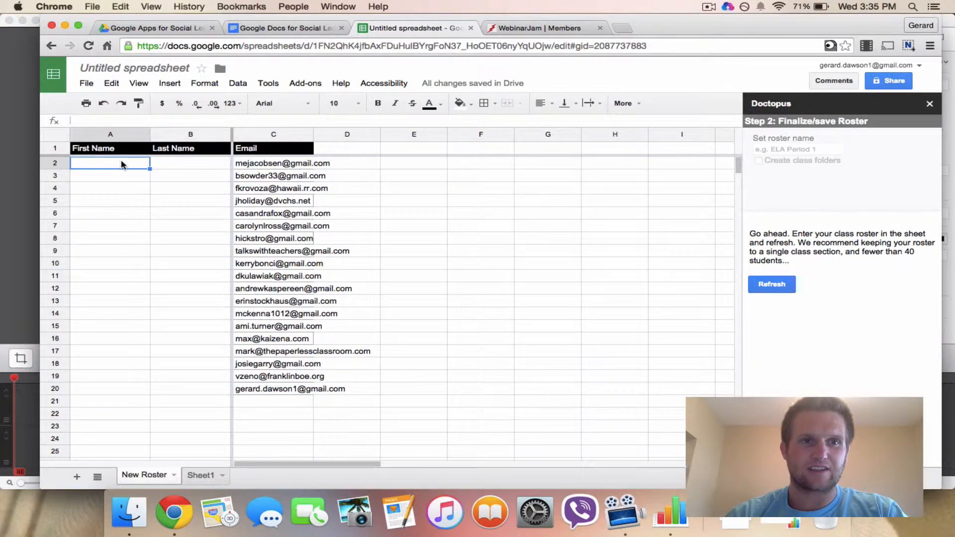
type("Attendee")
key("Tab")
type("Workshop")
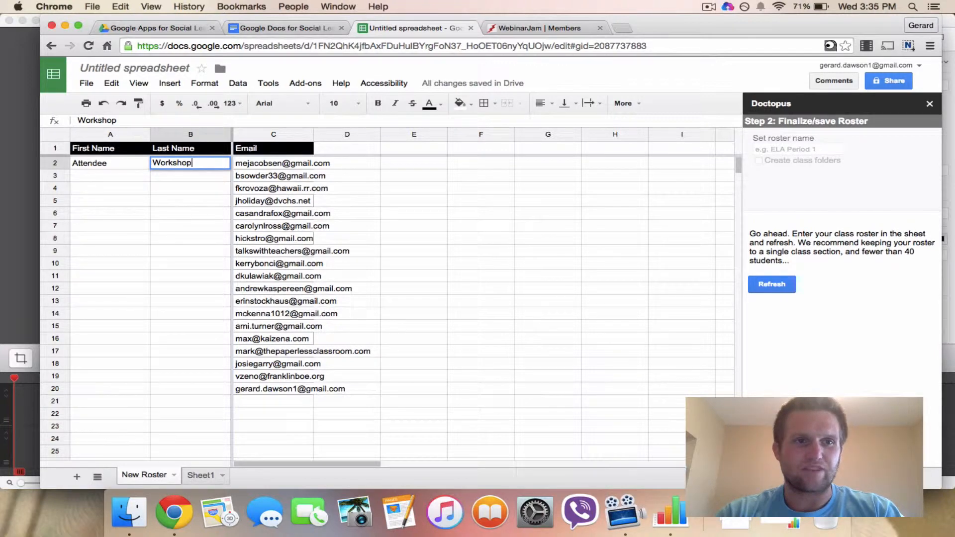
Step: Copy the first and last name cells A2:B2
left_click(122, 167)
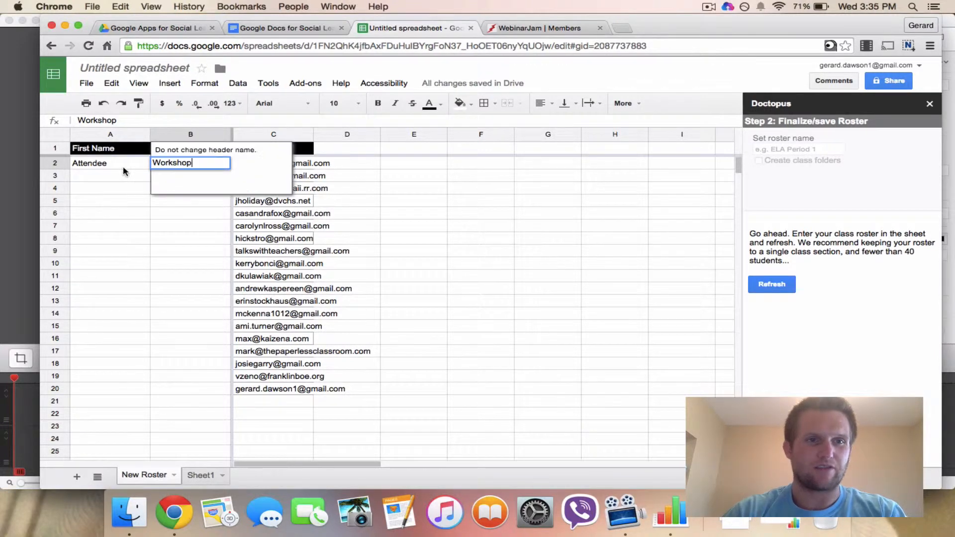
left_click_drag(119, 169, 169, 168)
key("cmd+c")
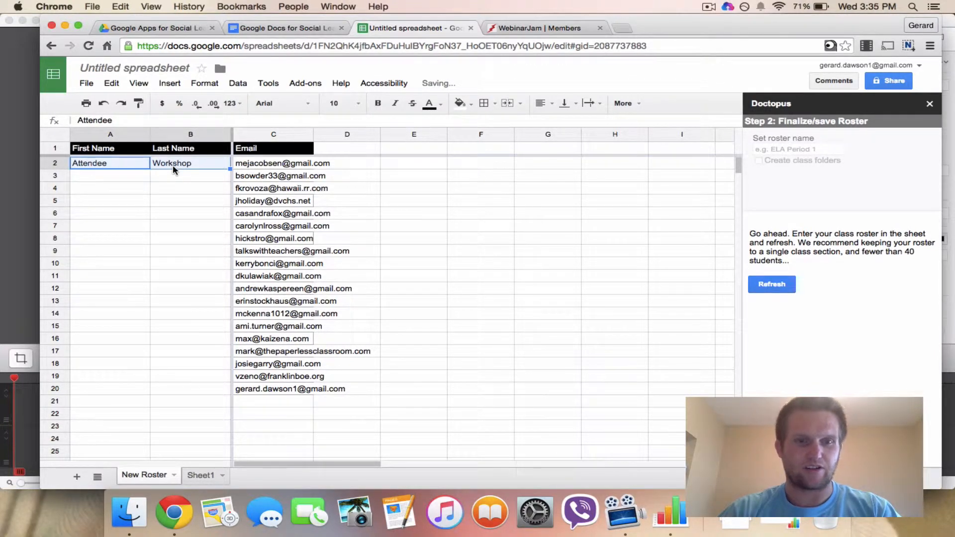
left_click_drag(188, 176, 194, 391)
key("cmd+v")
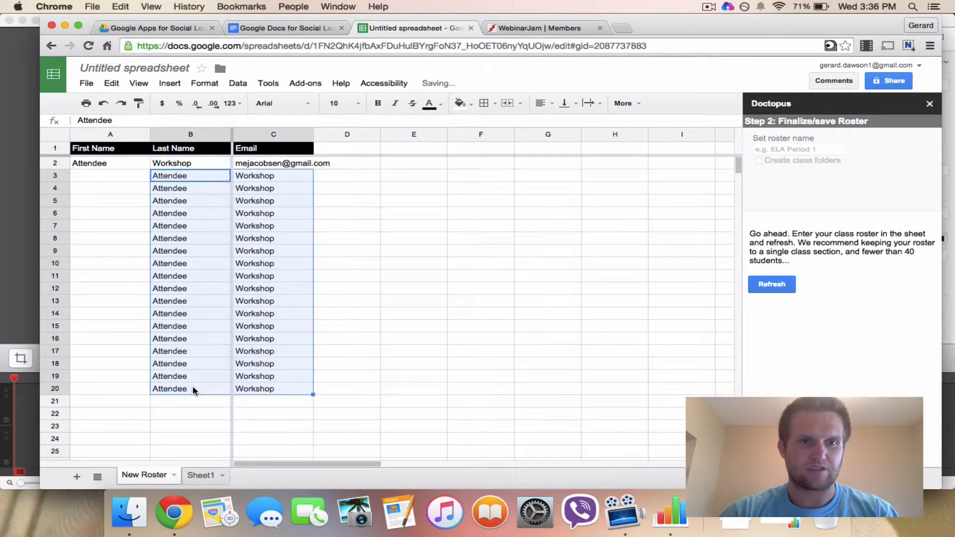
key("super+z")
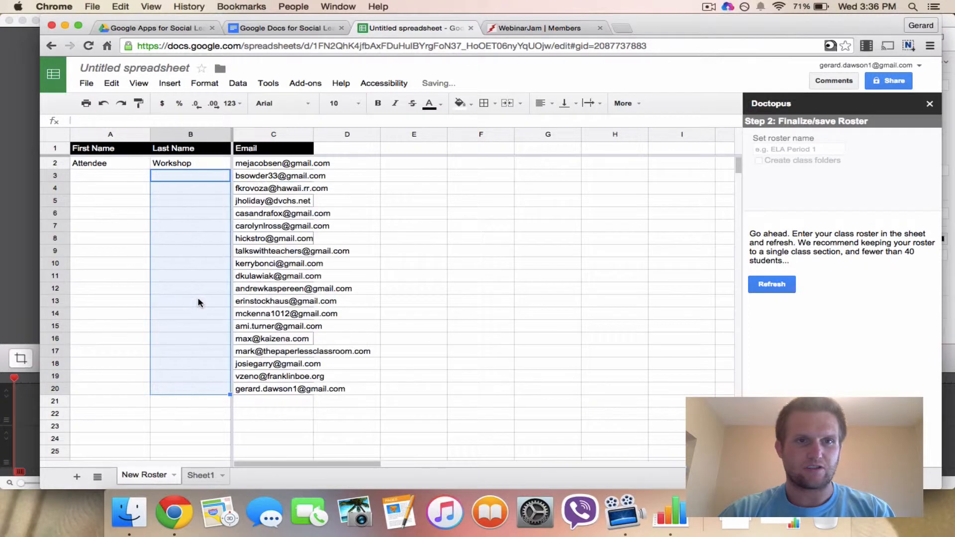
Step: Paste the copied first and last names into rows 3 to 20 and refresh the Doctopus roster
left_click_drag(93, 177, 112, 393)
key("super+v")
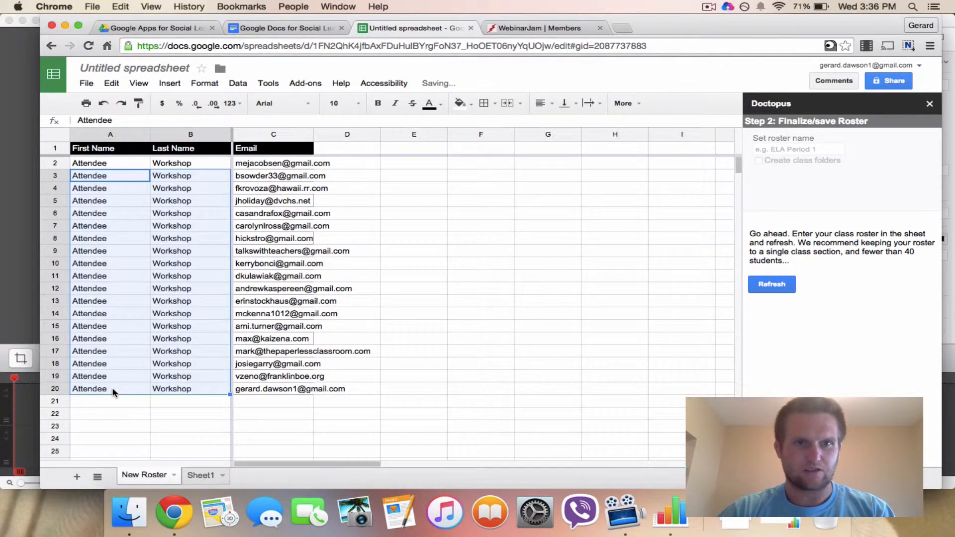
left_click(433, 192)
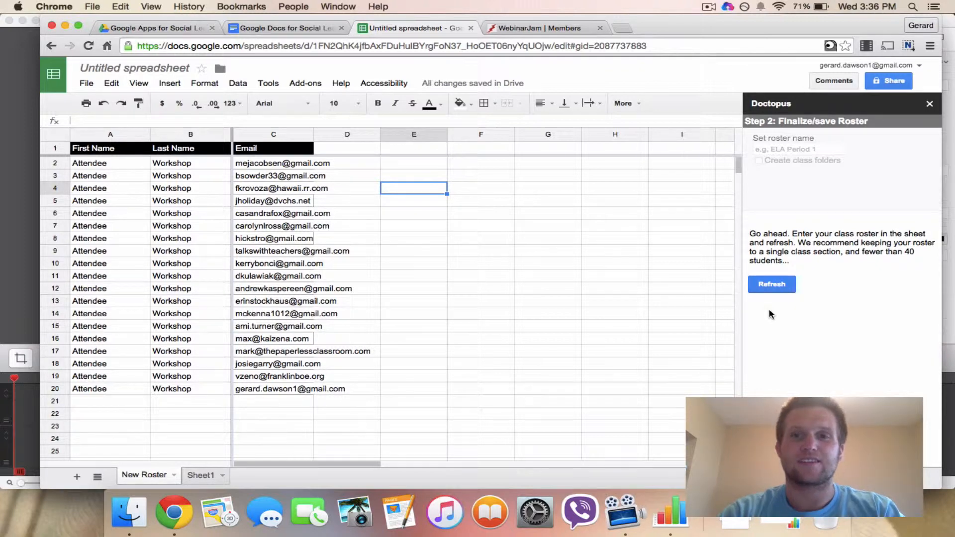
left_click(772, 286)
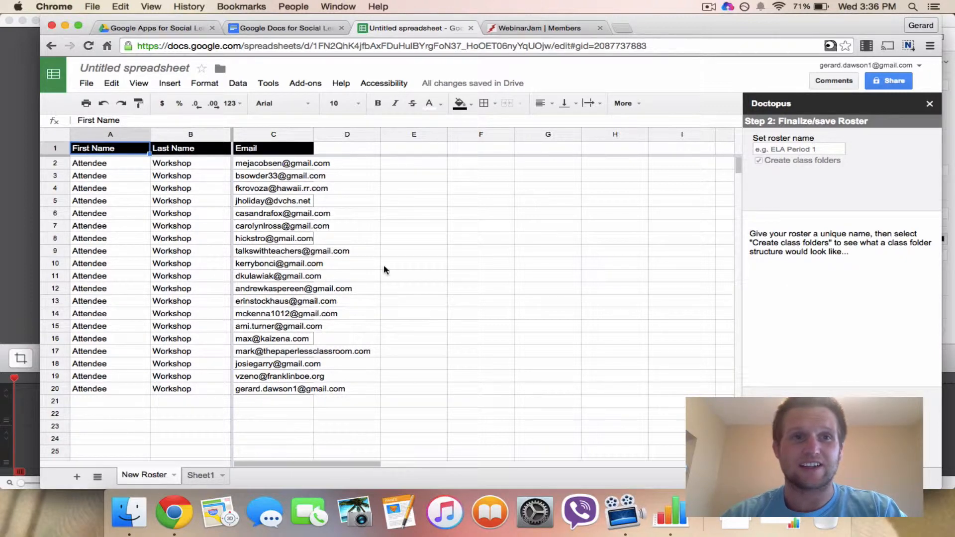
Step: Rename the spreadsheet as Google Docs for Social Learning: Resource Guide
left_click(118, 70)
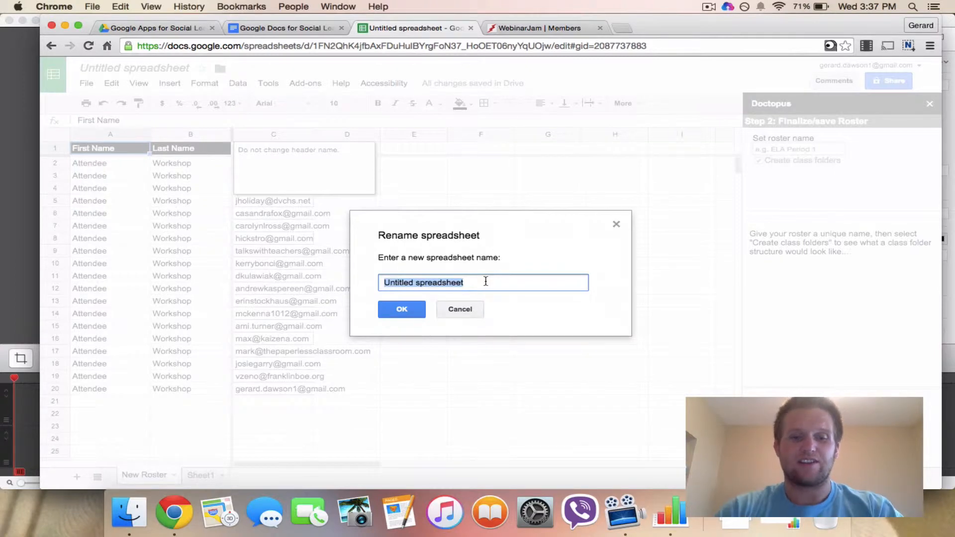
type("Google DOcs")
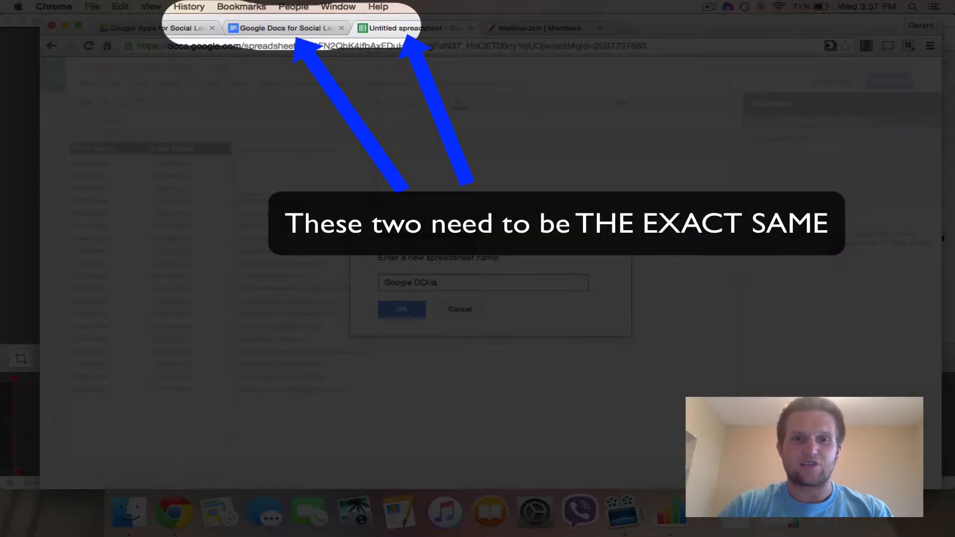
key("BackSpace")
key("BackSpace")
type("ocs for ")
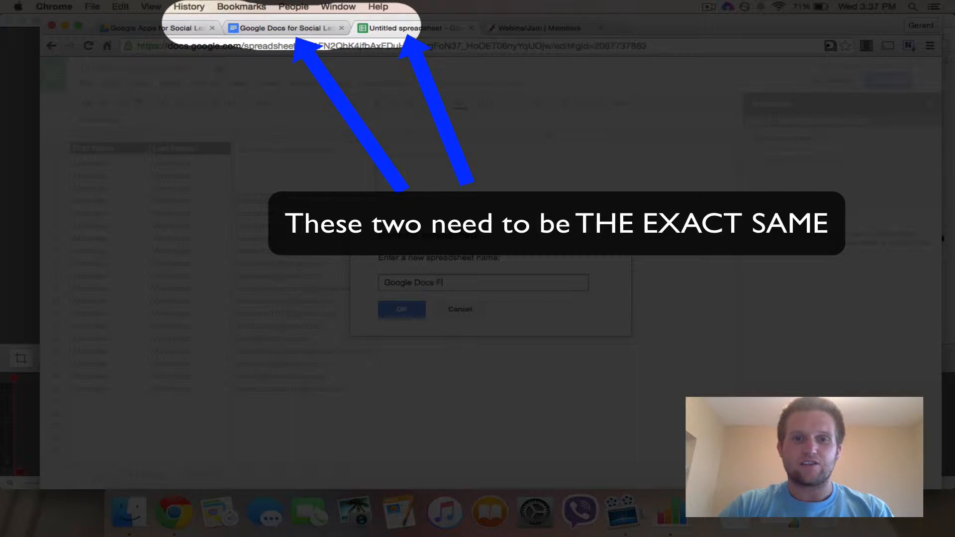
type("Social Learnin")
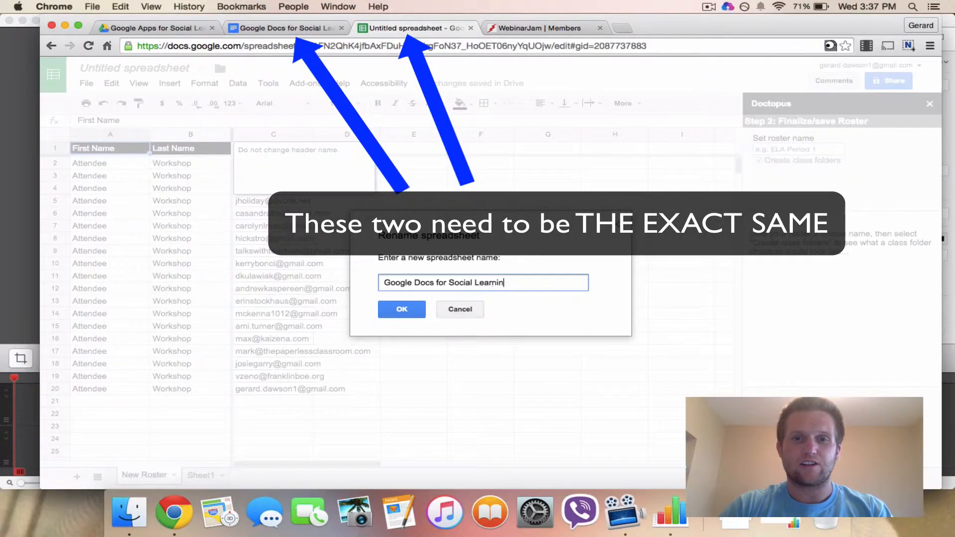
type("g: Resource Guide")
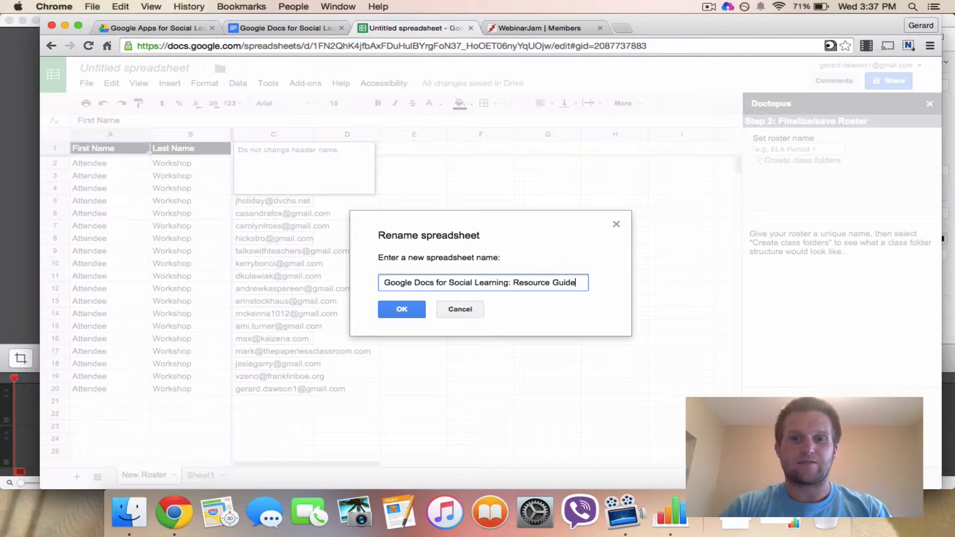
key("Return")
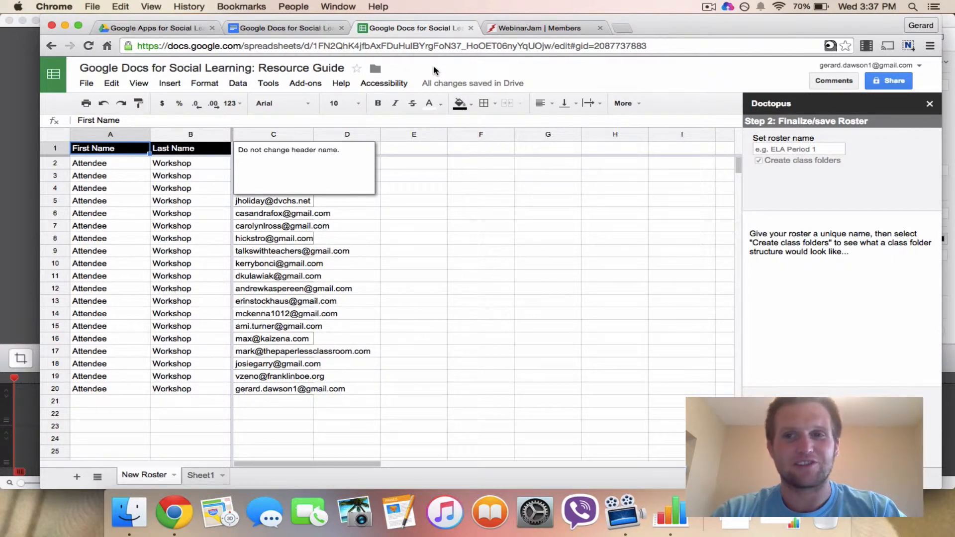
Step: Set the roster name to GDocs Workshop and toggle the Create class folders option
left_click(565, 199)
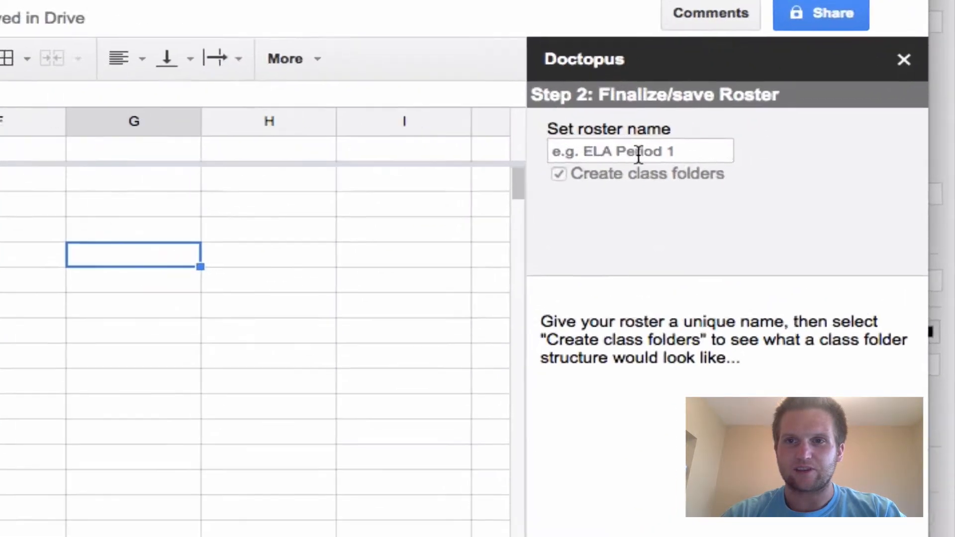
left_click(638, 154)
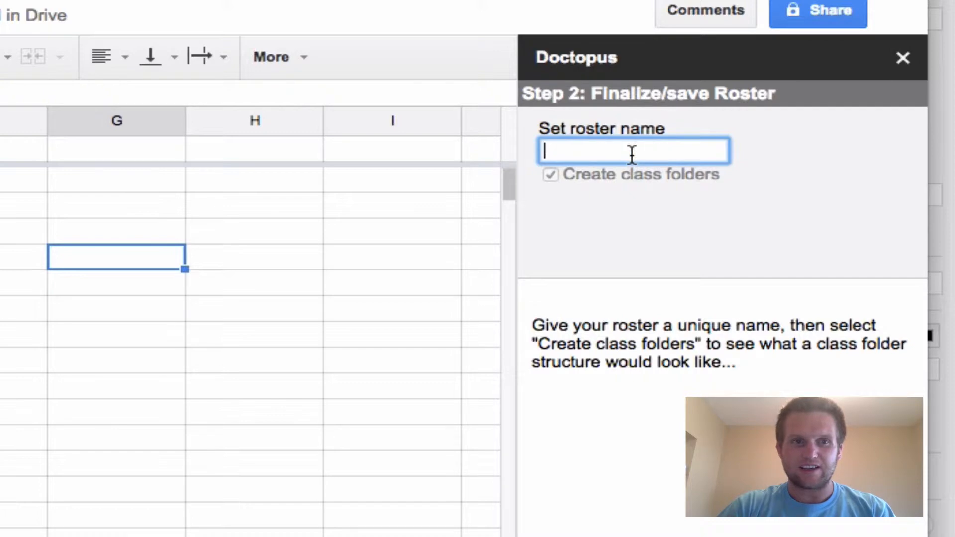
type("GD")
key("BackSpace")
key("BackSpace")
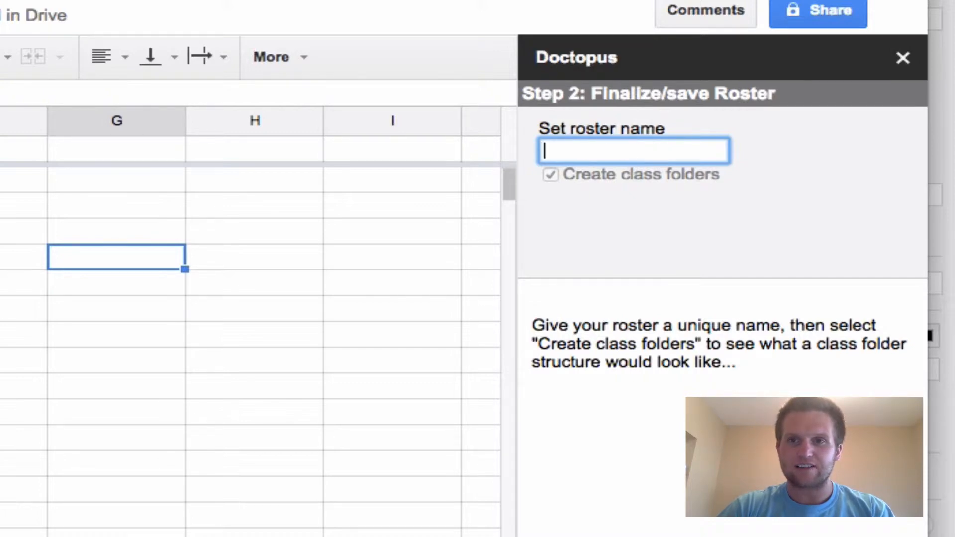
type("G")
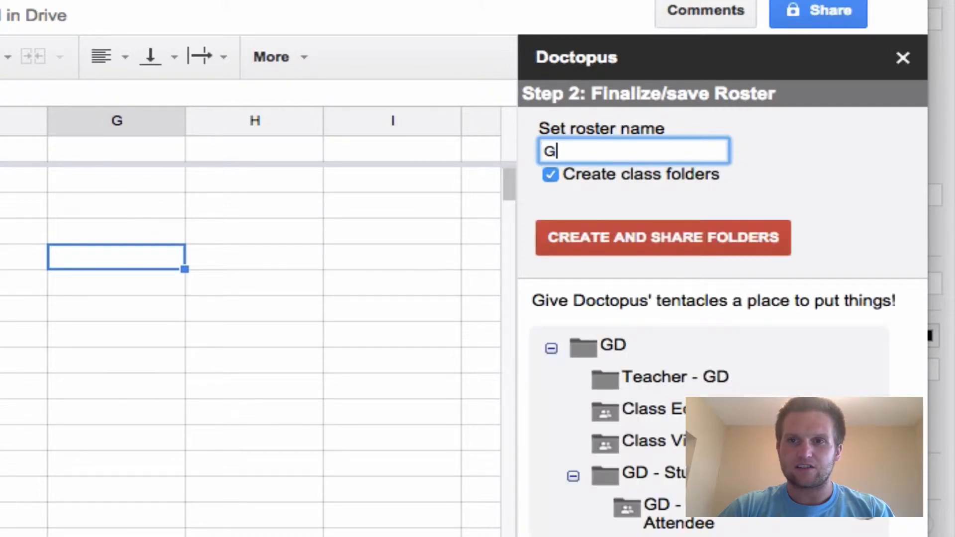
type("Docs ")
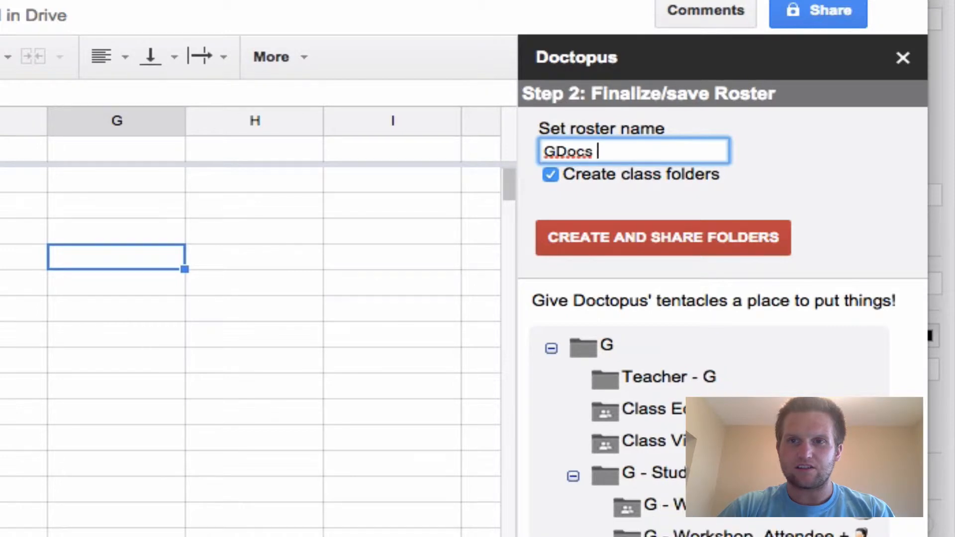
type("Workshop")
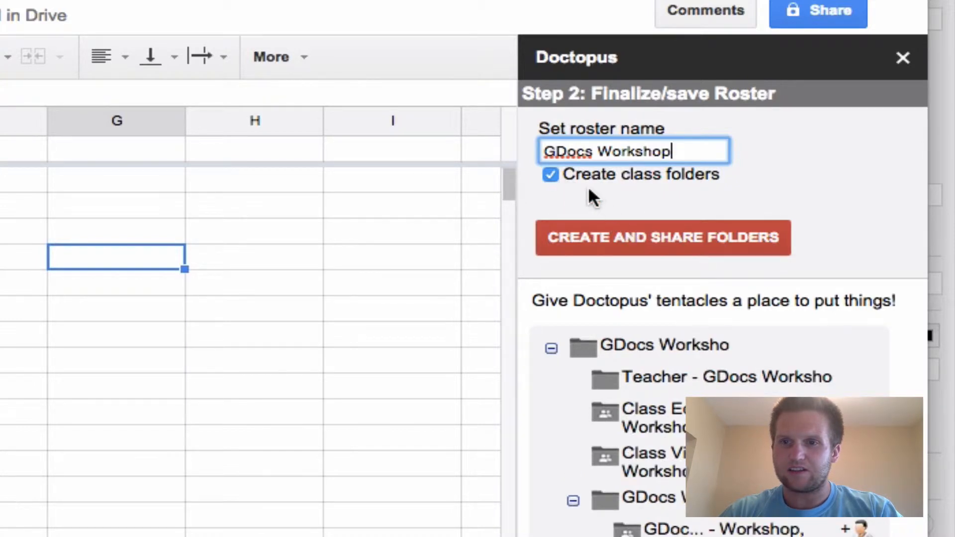
left_click(552, 174)
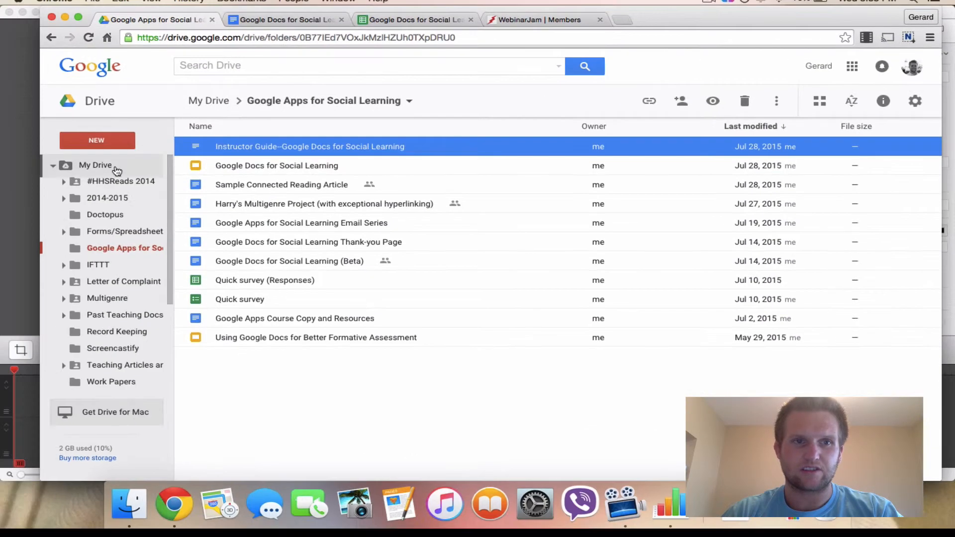
Step: In Google Drive, examine the Teacher and Students folders inside the 9 ACA 8 2014-2015 class folder under 2014-2015
left_click(30, 207)
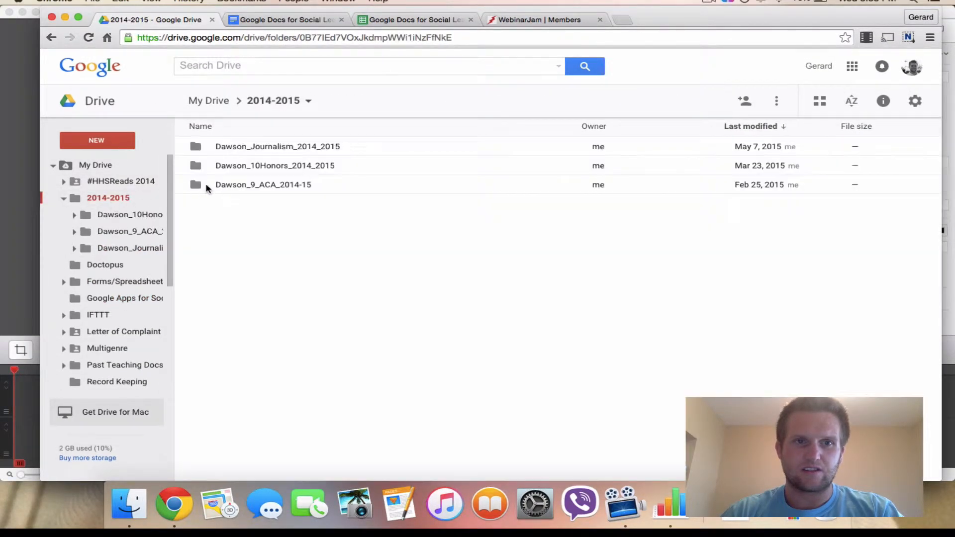
double_click(251, 185)
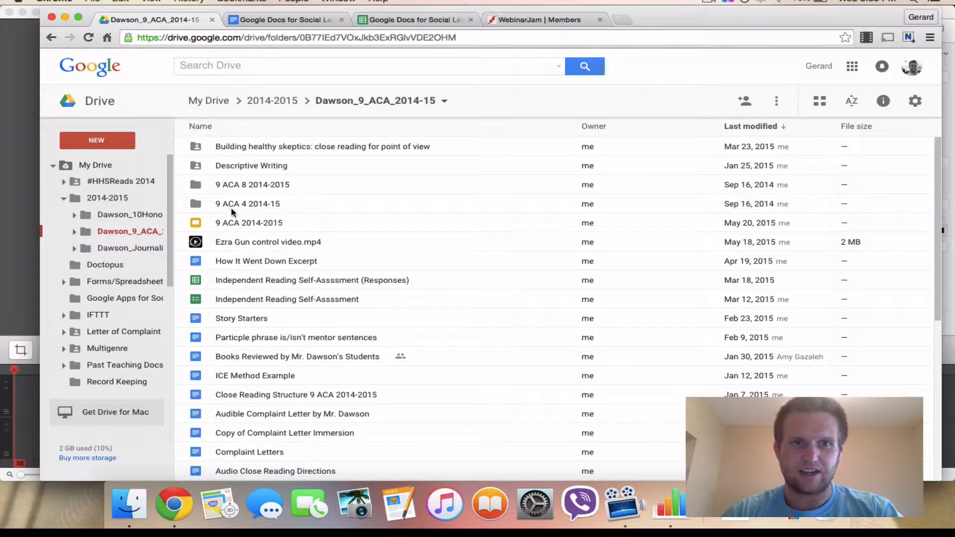
double_click(250, 185)
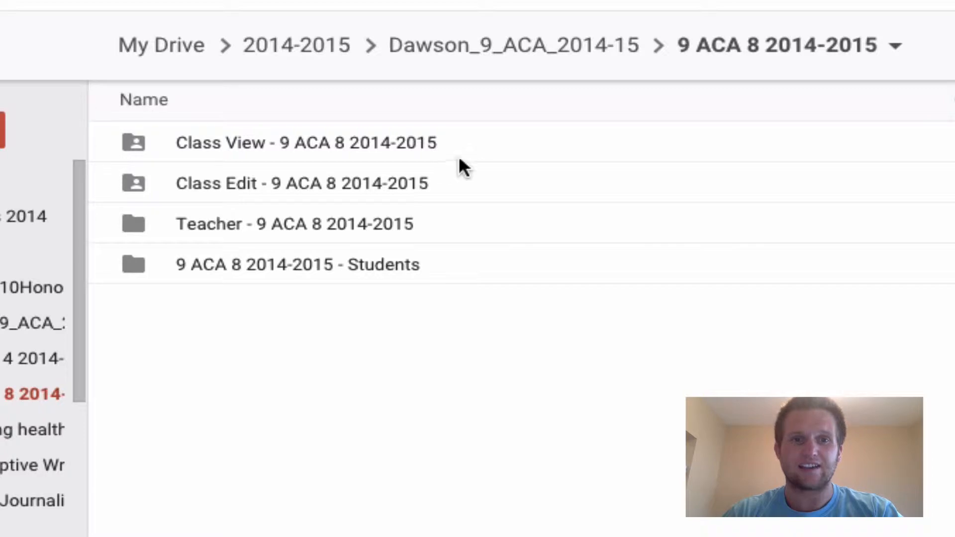
left_click(374, 231)
double_click(374, 228)
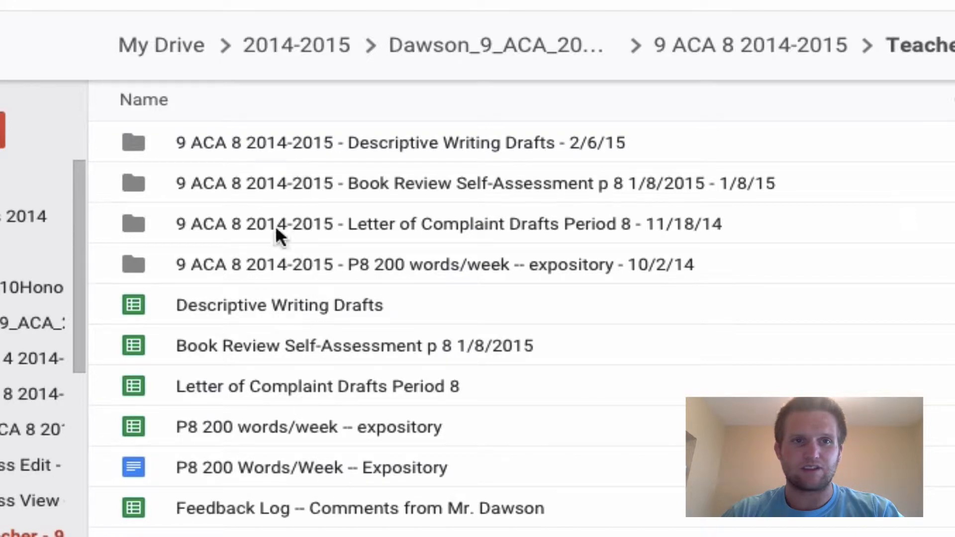
left_click(713, 44)
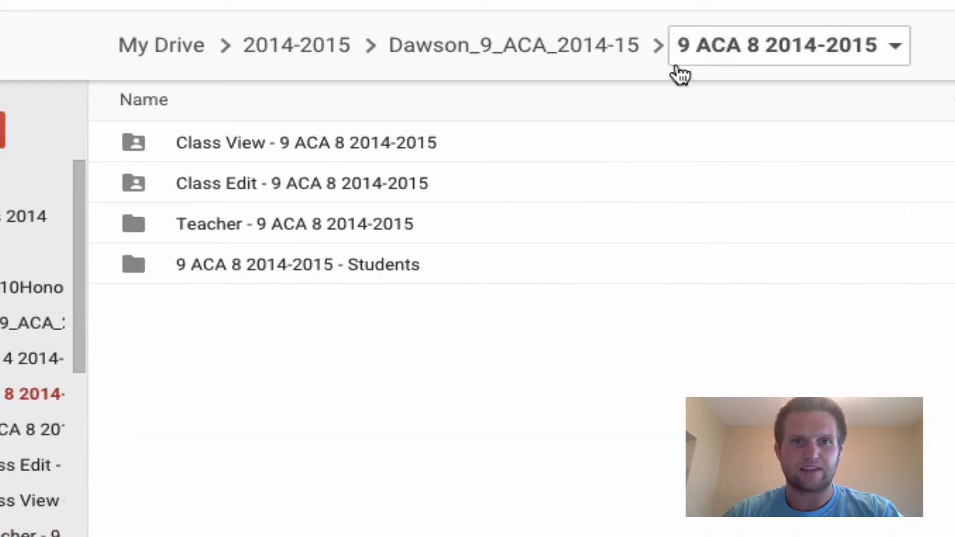
double_click(327, 258)
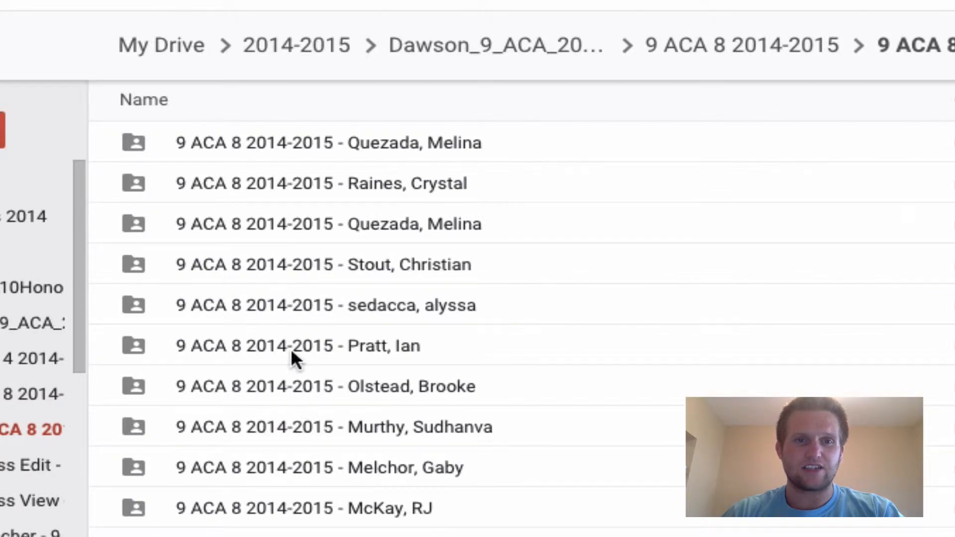
Step: Look through the individual student folders and return to the parent 9 ACA 8 2014-2015 folder
scroll(290, 348, "down", 5)
scroll(292, 359, "up", 5)
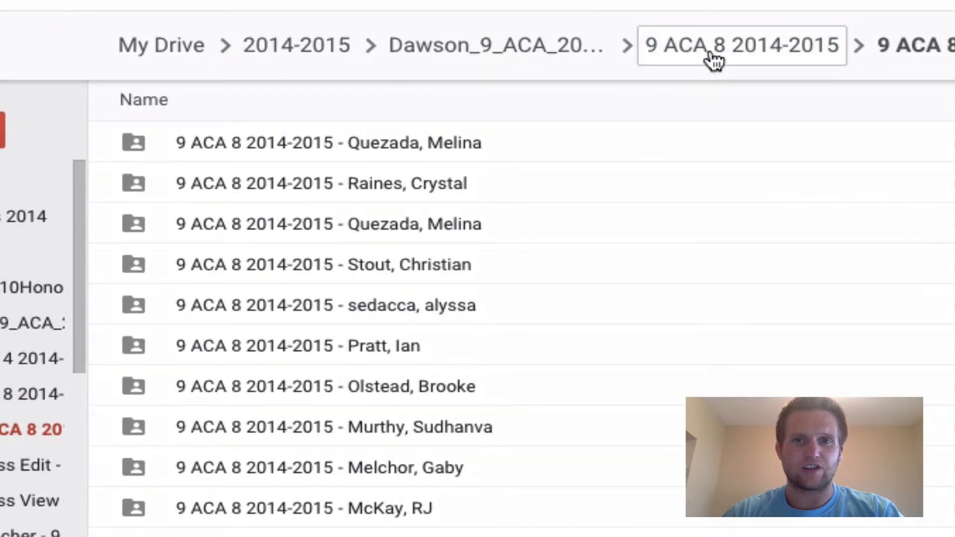
left_click(713, 50)
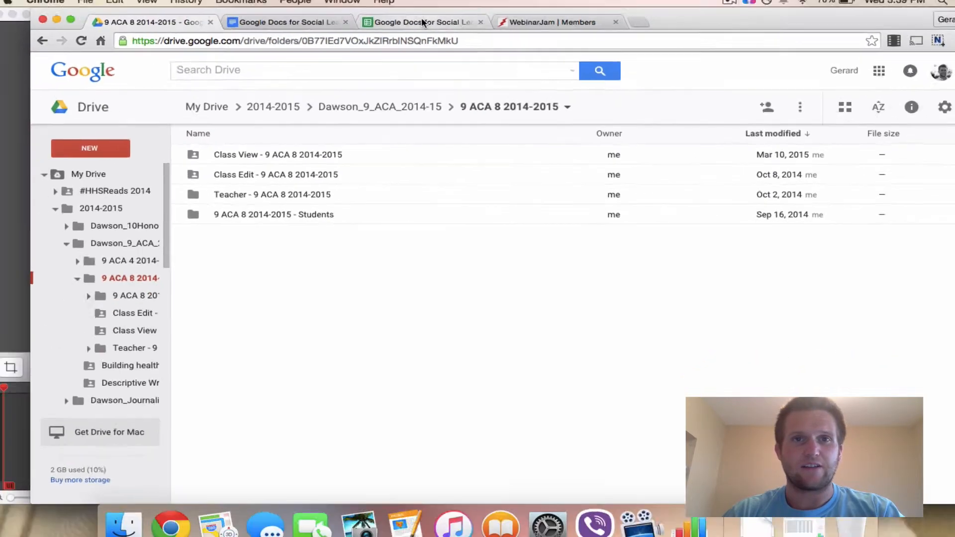
Step: Save the roster in the Resource Guide spreadsheet and set the desired sharing arrangement to individual - all the same
left_click(415, 29)
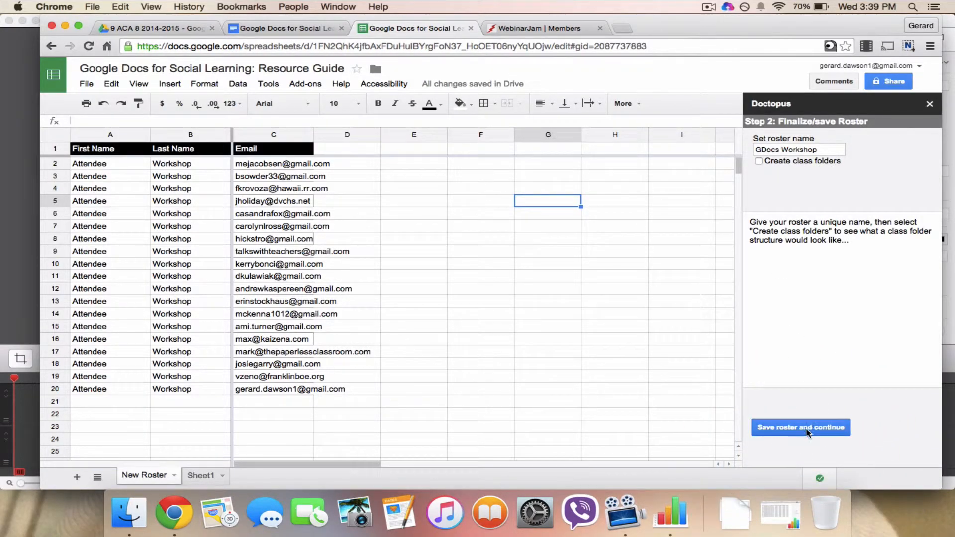
left_click(806, 431)
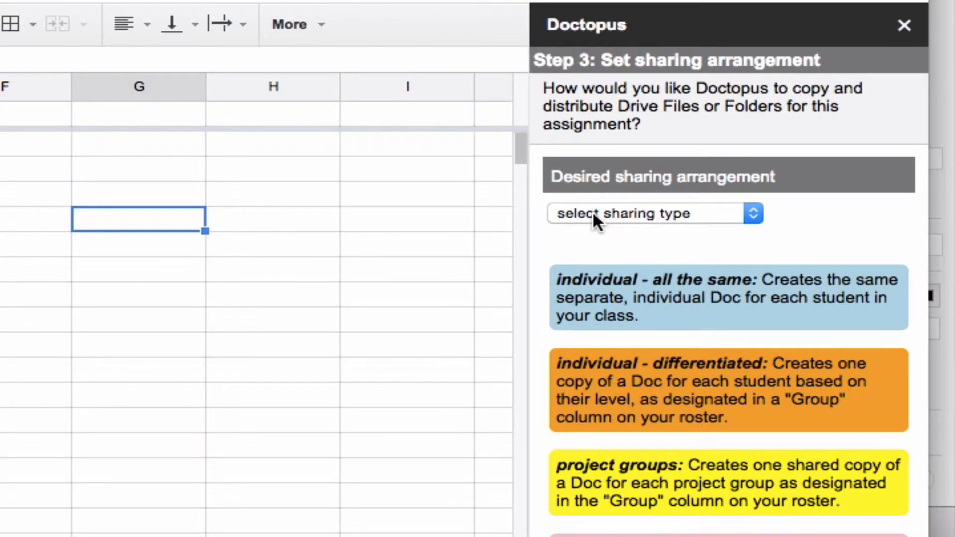
left_click(592, 210)
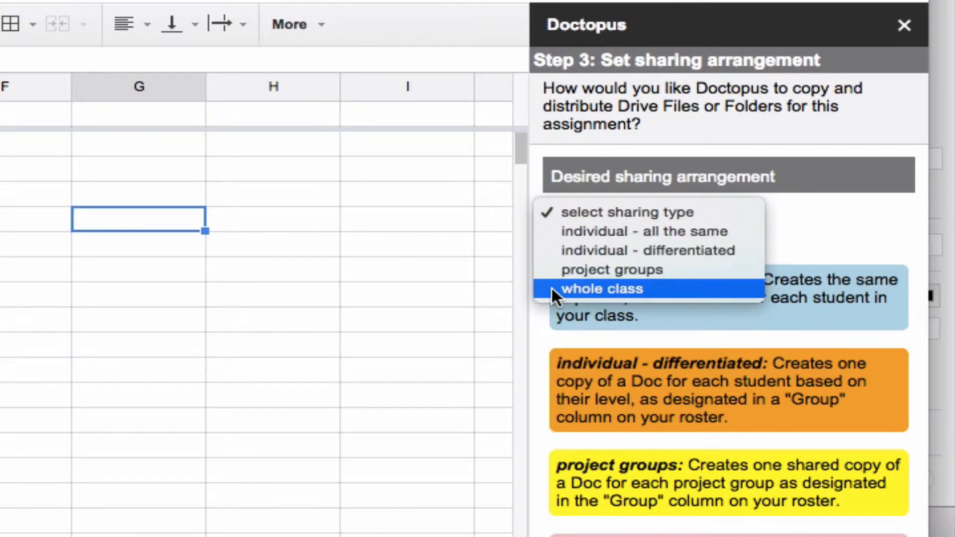
left_click(544, 231)
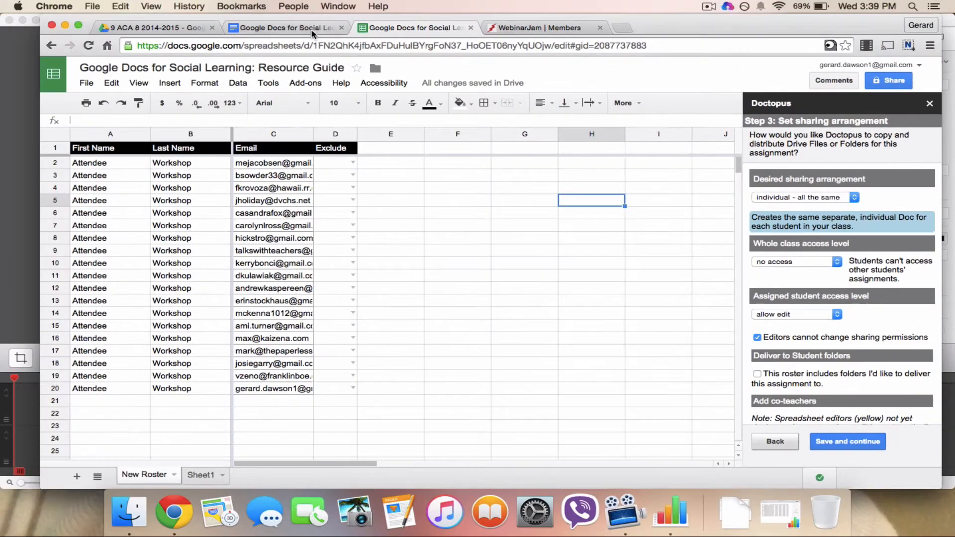
Step: View the opening page of the Google Docs for Social Learning: Resource Guide document and return to the roster spreadsheet
left_click(307, 28)
scroll(269, 202, "down", 2)
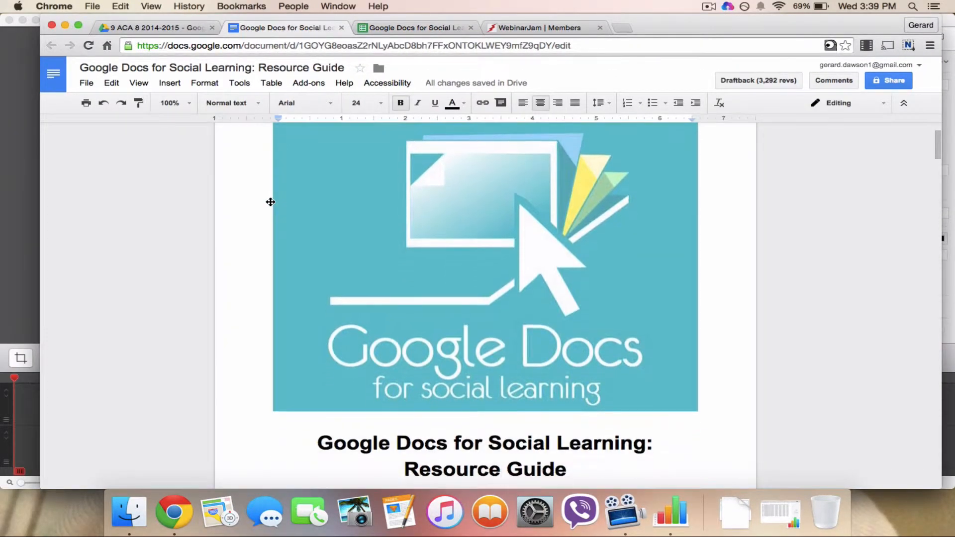
left_click(407, 28)
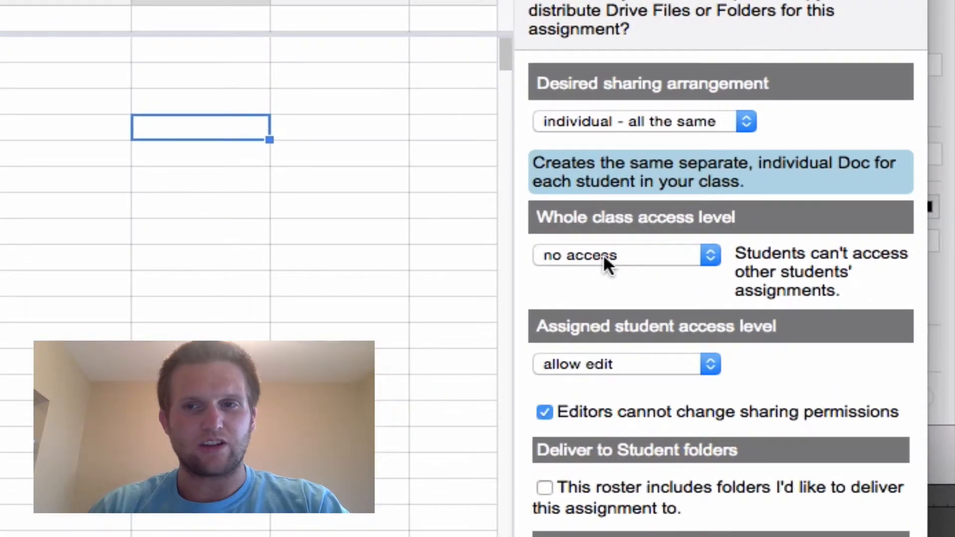
Step: Set the whole class access level to no access and the assigned student access level to allow edit
left_click(603, 258)
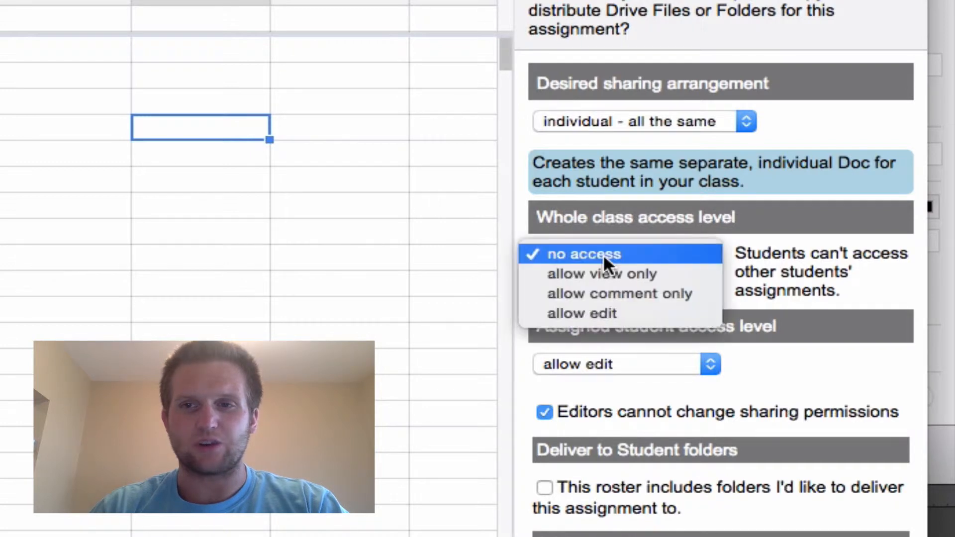
left_click(604, 253)
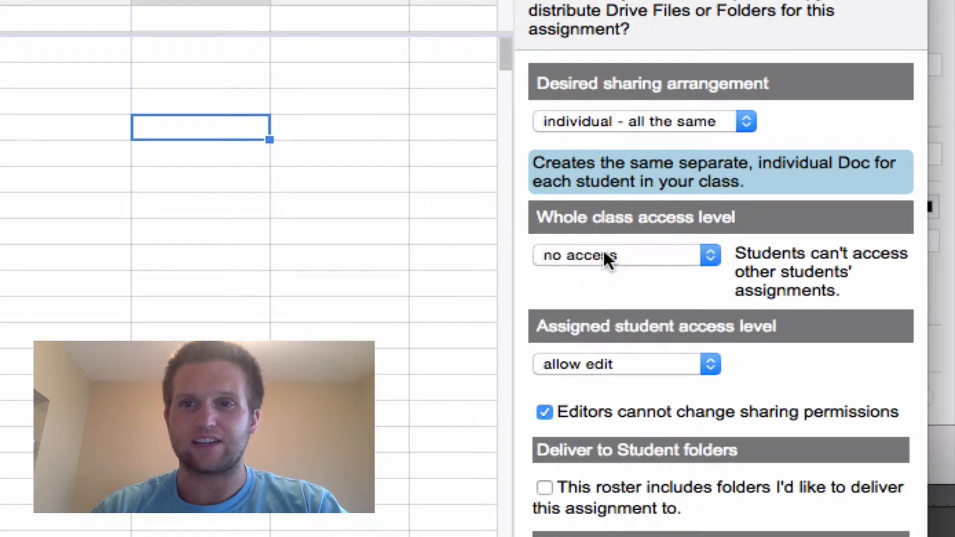
left_click(598, 378)
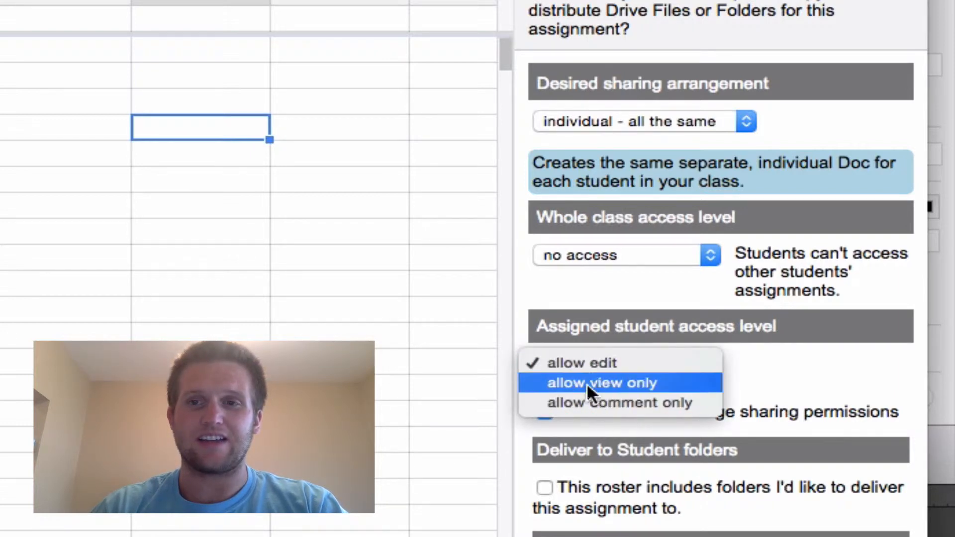
left_click(586, 366)
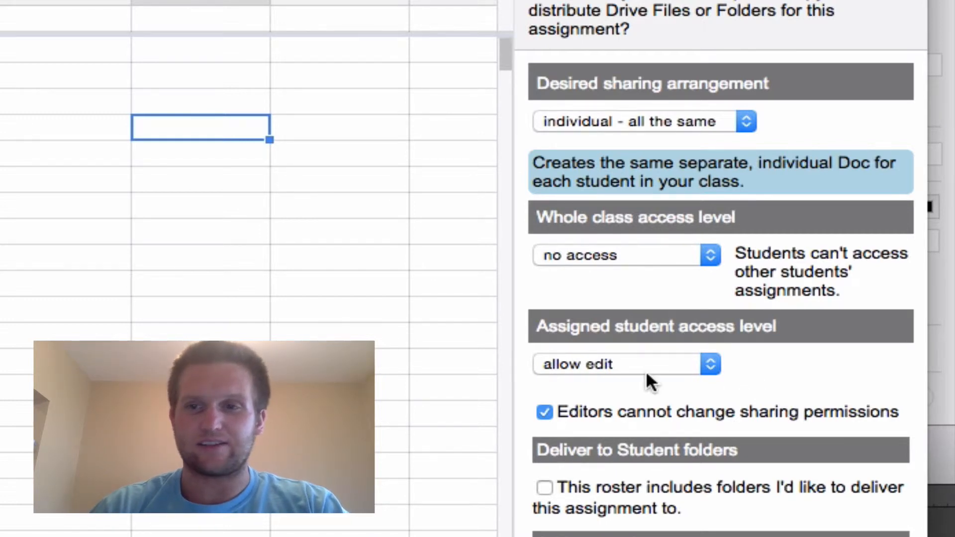
Step: Turn off Editors cannot change sharing permissions, leave the co-teachers field empty, and save the sharing arrangement
scroll(822, 362, "down", 5)
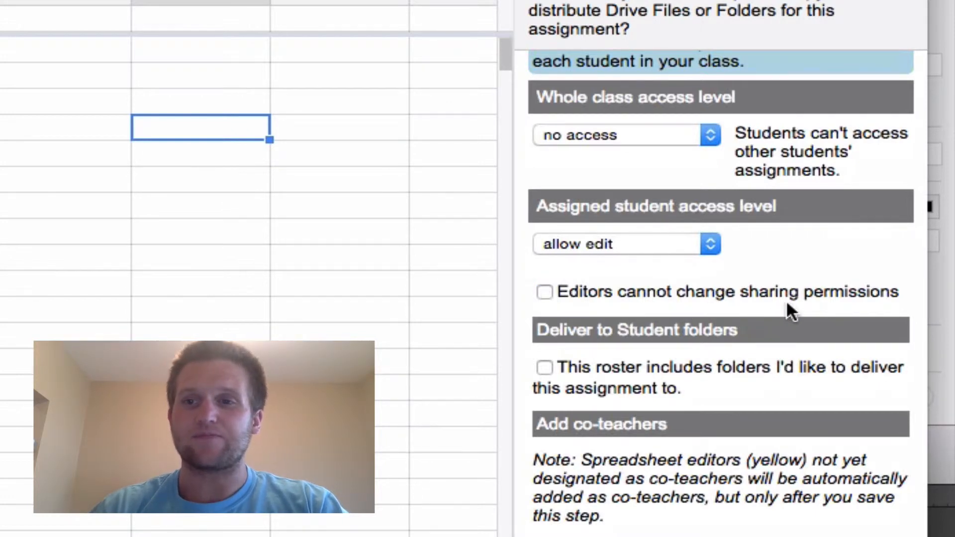
scroll(785, 299, "down", 3)
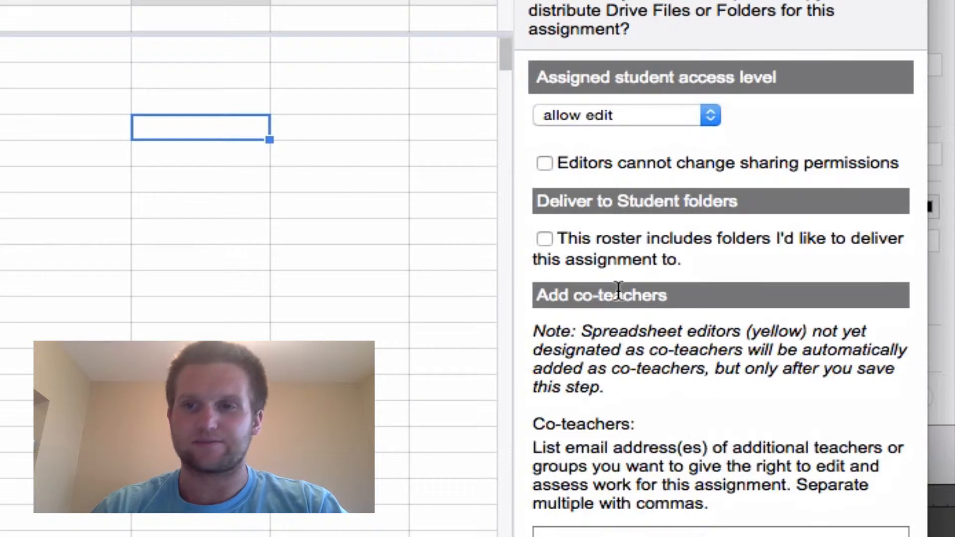
scroll(640, 252, "down", 4)
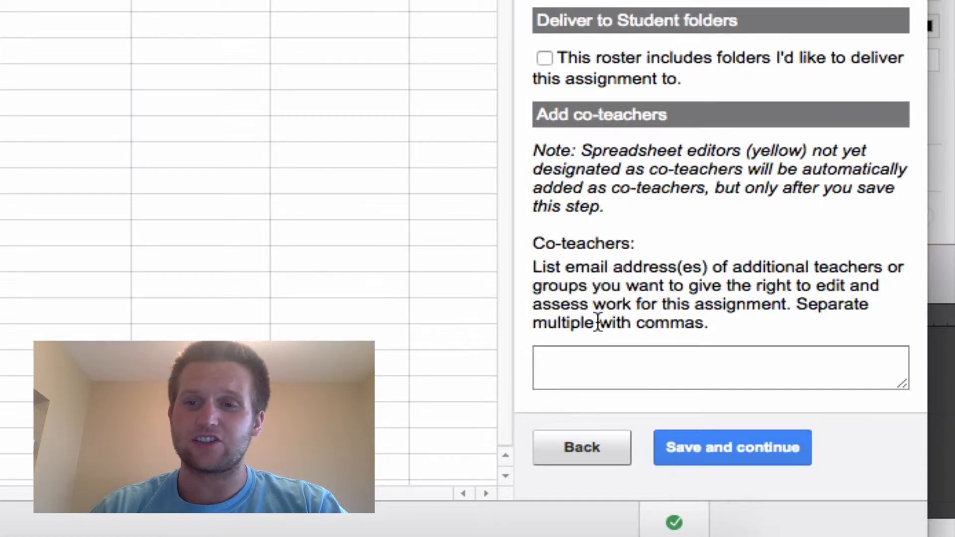
left_click(596, 369)
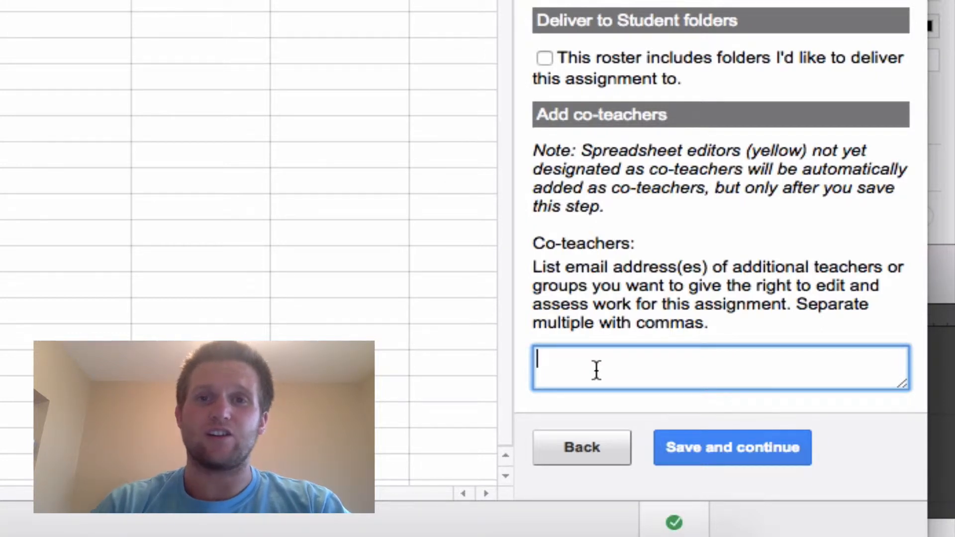
left_click(867, 404)
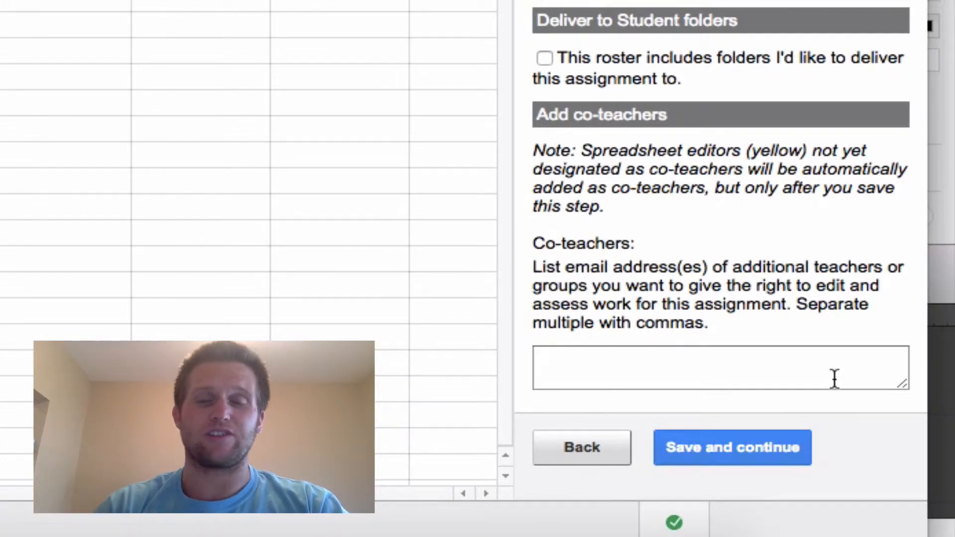
scroll(838, 392, "up", 5)
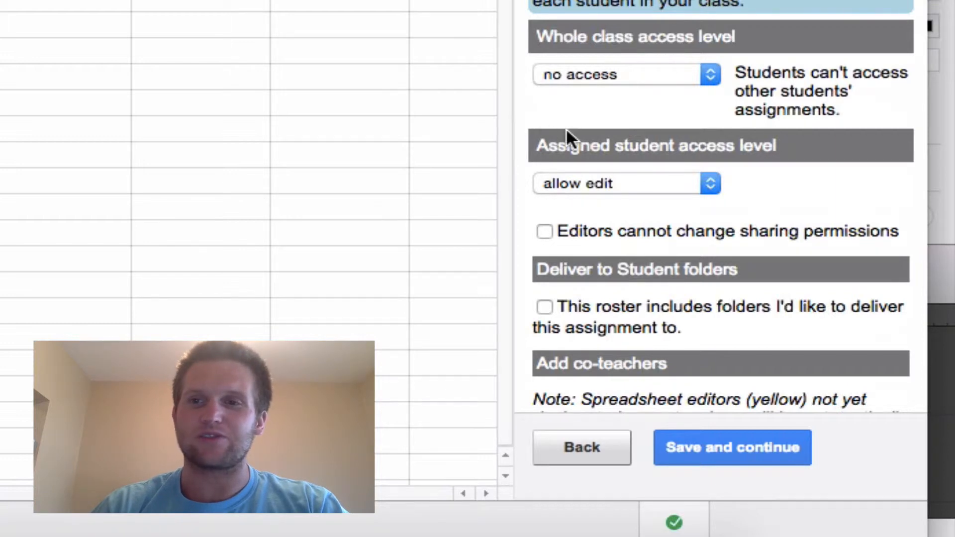
scroll(638, 74, "down", 5)
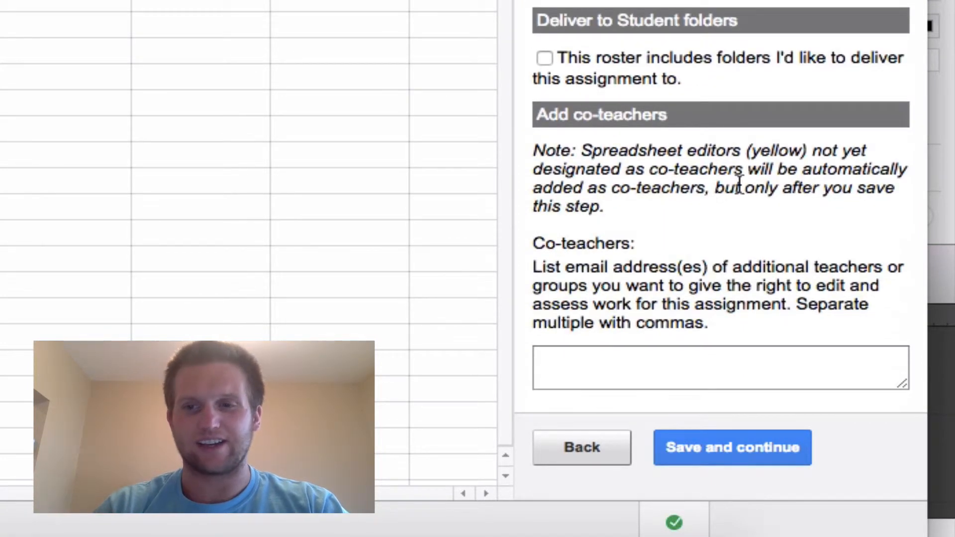
left_click(767, 444)
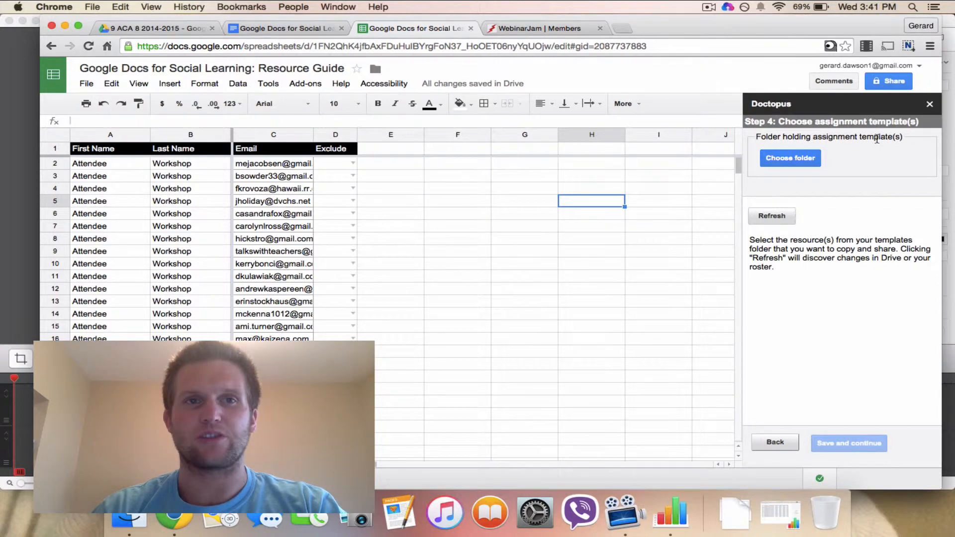
Step: In Google Drive, examine the files in the Doctopus folder of My Drive and view the Resource Guide document
left_click(154, 28)
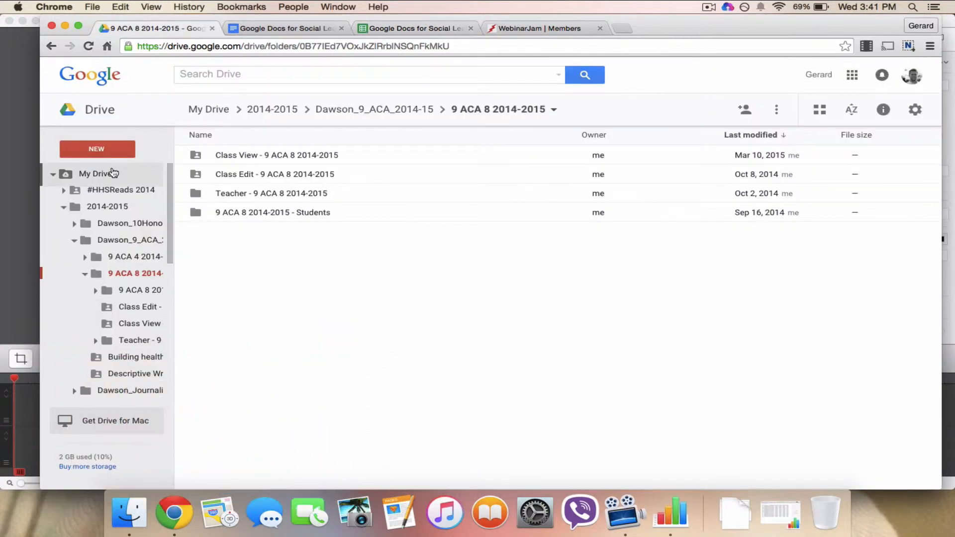
left_click(113, 173)
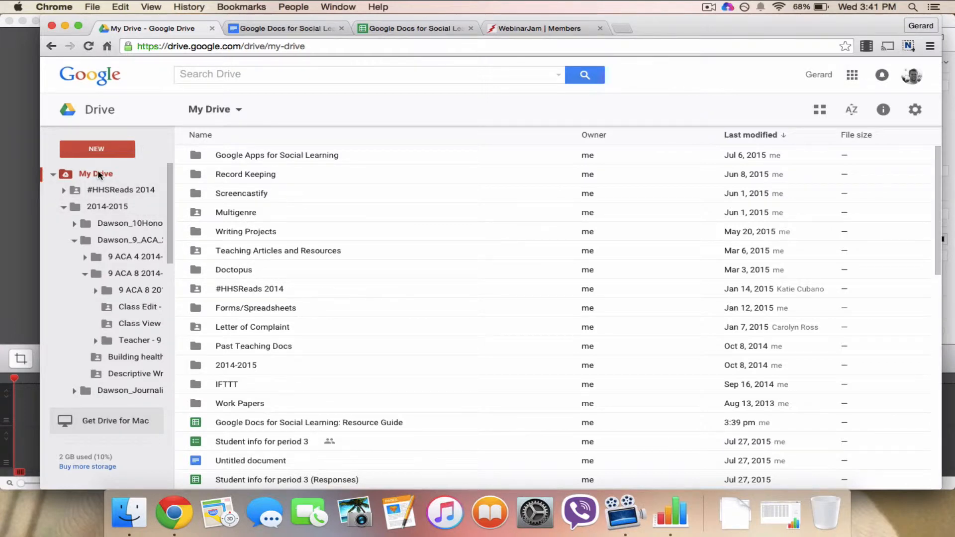
double_click(224, 264)
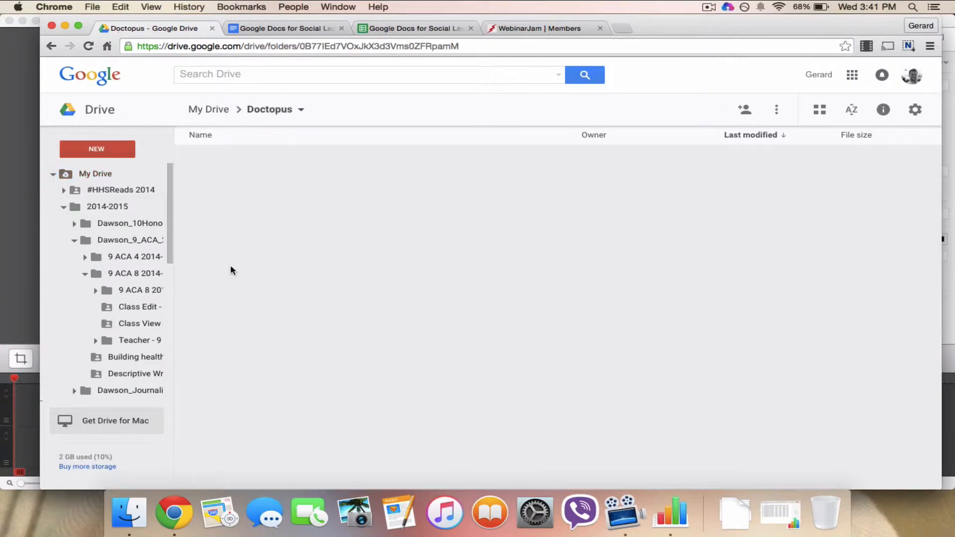
scroll(241, 229, "down", 5)
scroll(241, 229, "up", 4)
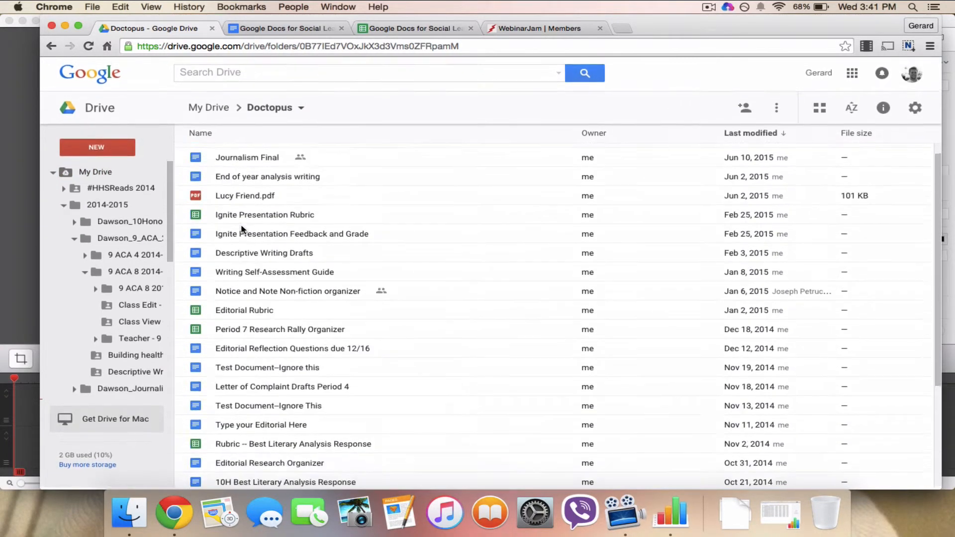
scroll(241, 229, "down", 3)
scroll(242, 229, "up", 1)
scroll(242, 228, "up", 1)
scroll(242, 227, "down", 3)
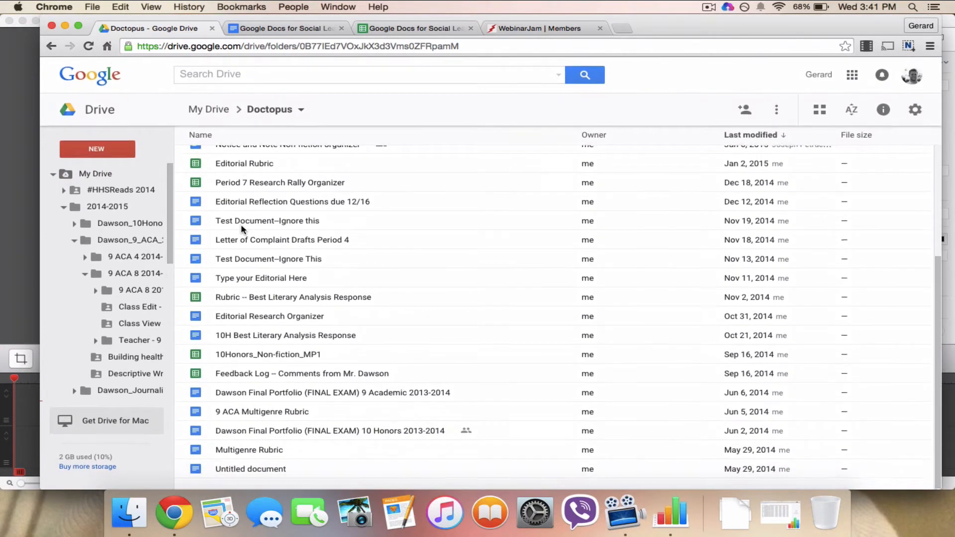
scroll(241, 223, "up", 3)
left_click(310, 30)
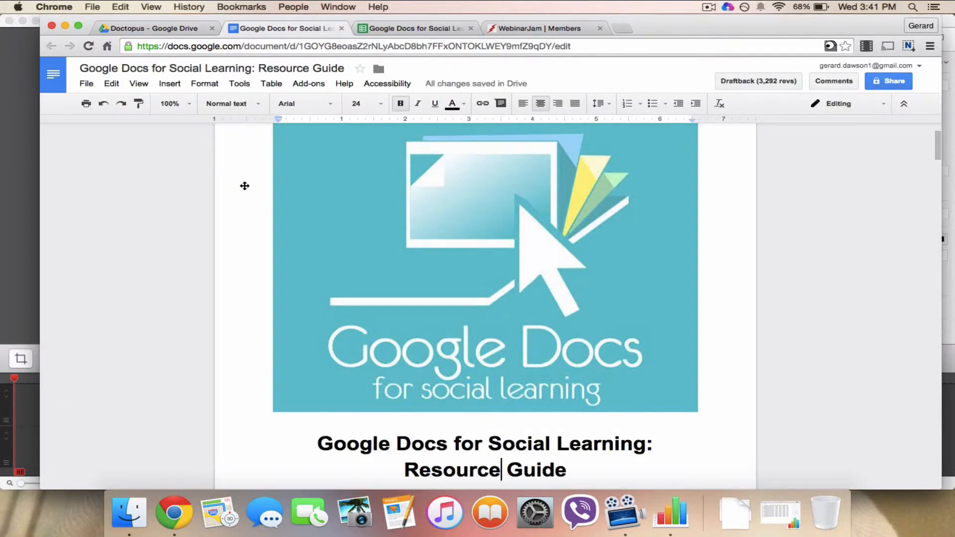
Step: In the roster spreadsheet, choose the Doctopus folder inside My Drive as the folder holding the assignment templates
left_click(417, 29)
left_click(778, 163)
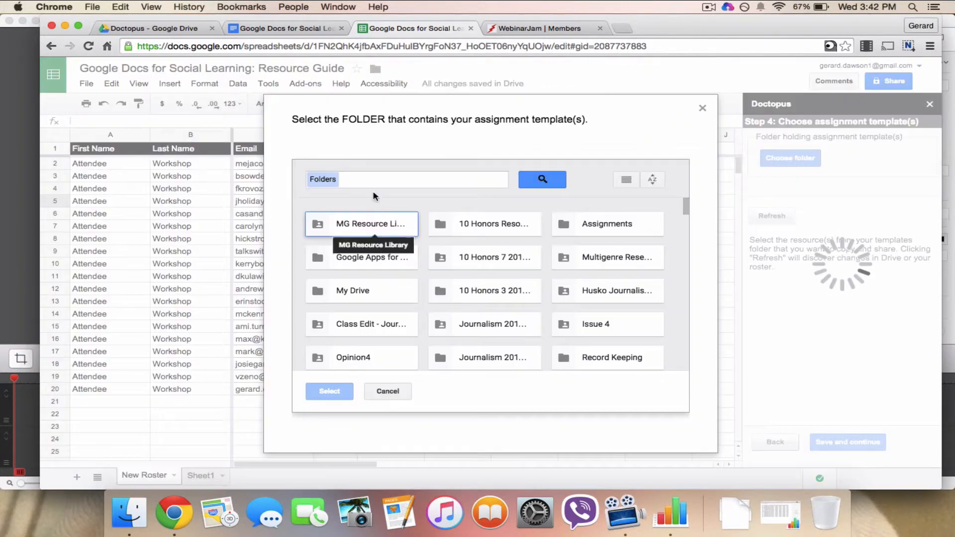
type("My Dr")
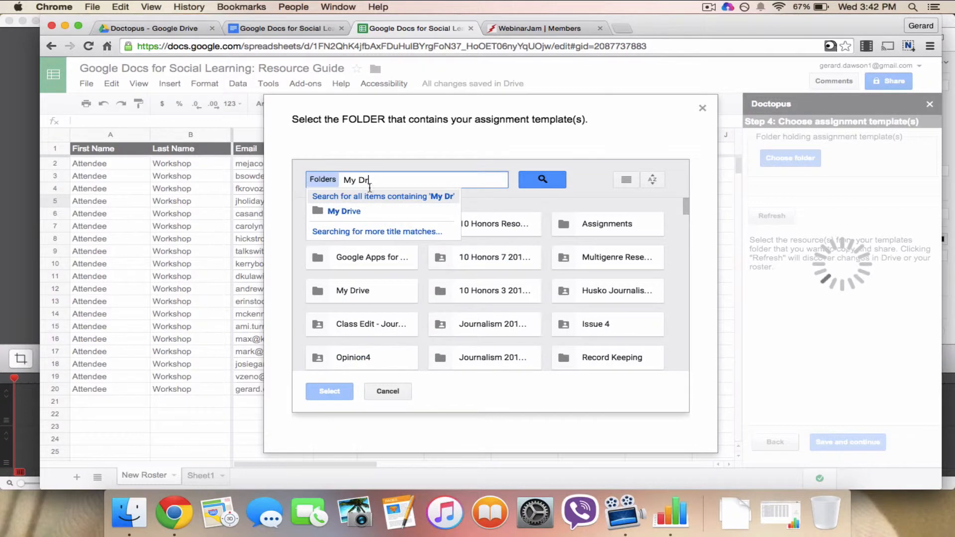
left_click(345, 212)
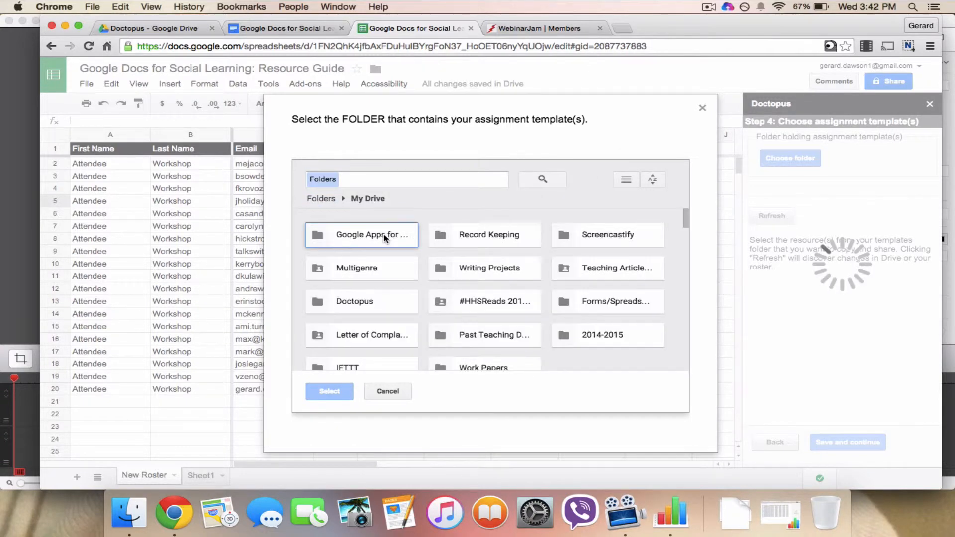
scroll(530, 315, "down", 2)
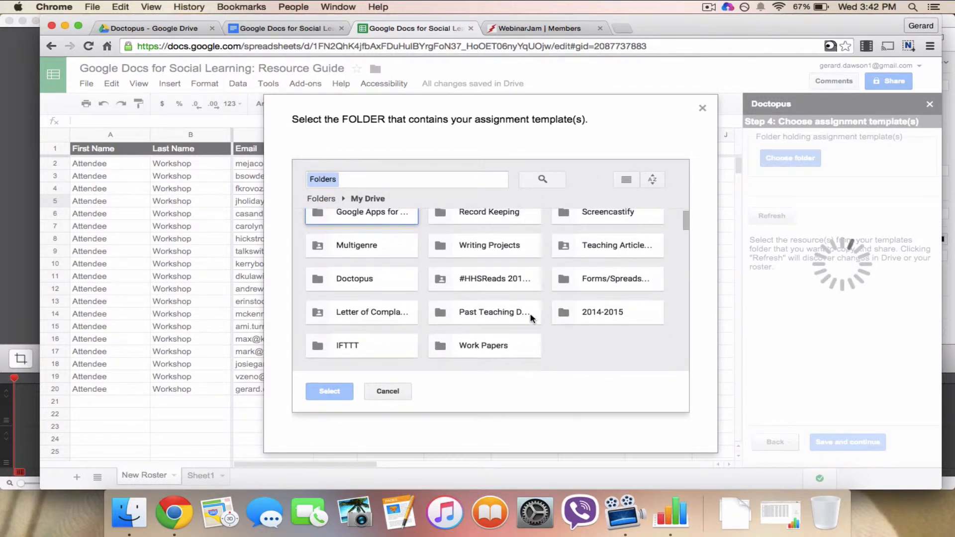
left_click(355, 287)
left_click(345, 389)
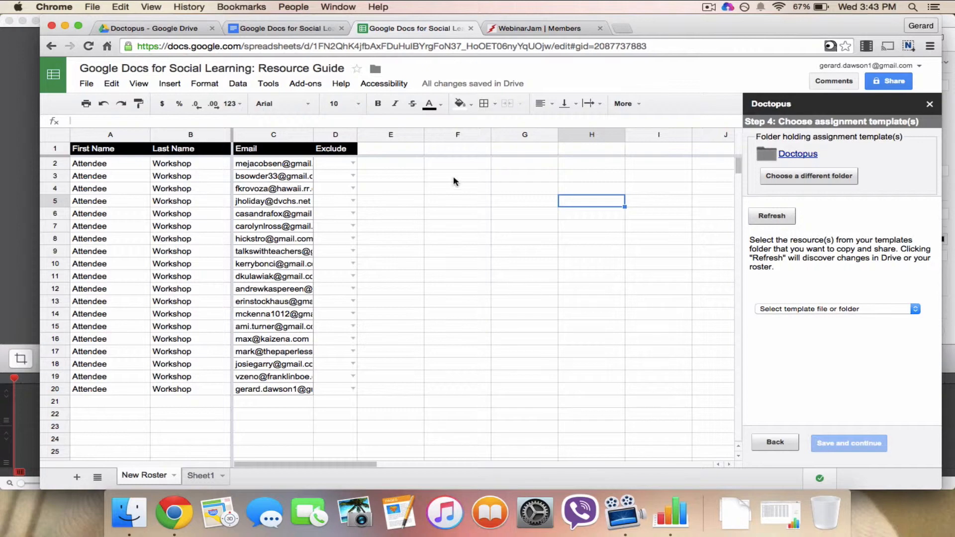
Step: Select the document Google Docs for Social Learning: Resource Guide as the assignment template
left_click(285, 31)
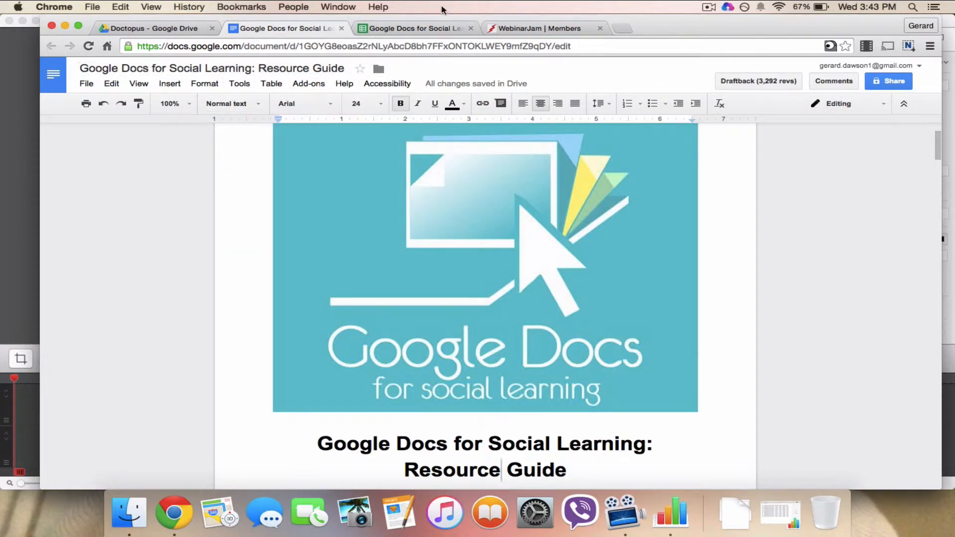
left_click(444, 28)
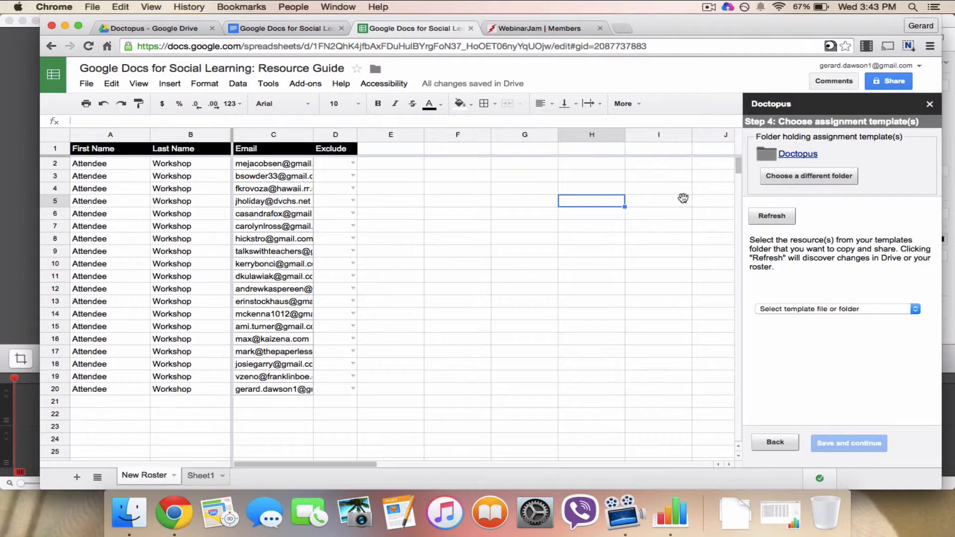
left_click(817, 309)
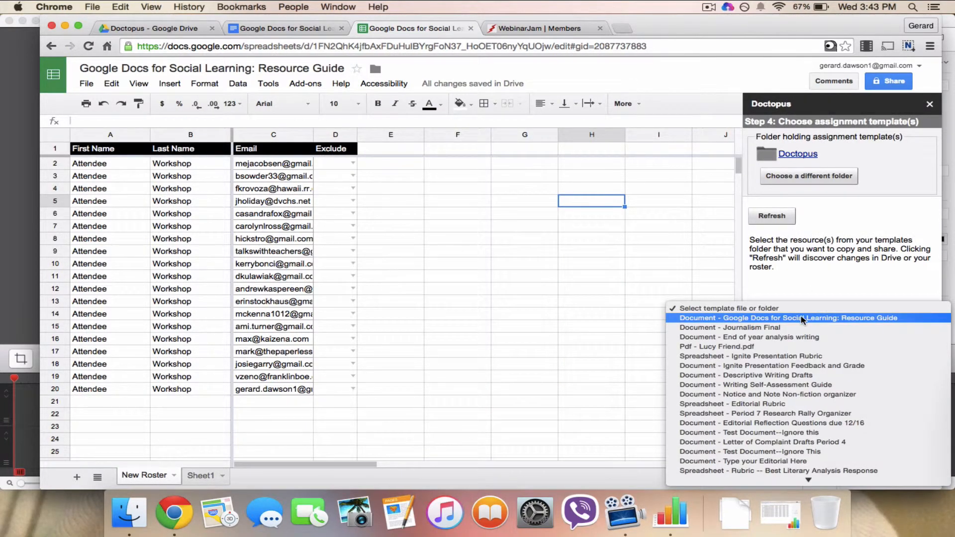
left_click(803, 318)
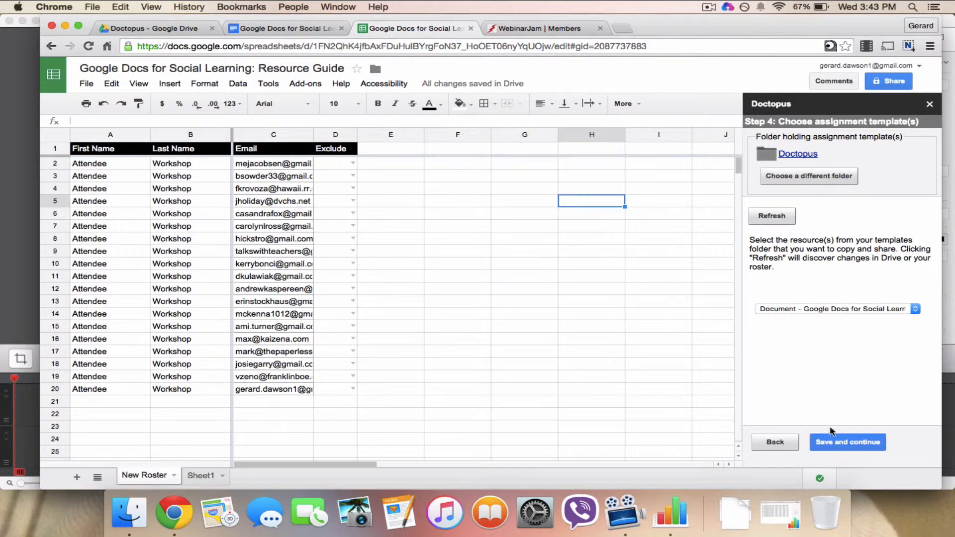
Step: Save the template choice and create the new assignment folder GDocs Workshop - Google Docs for Social Learning: Resource Guide - 7/29/15
left_click(833, 441)
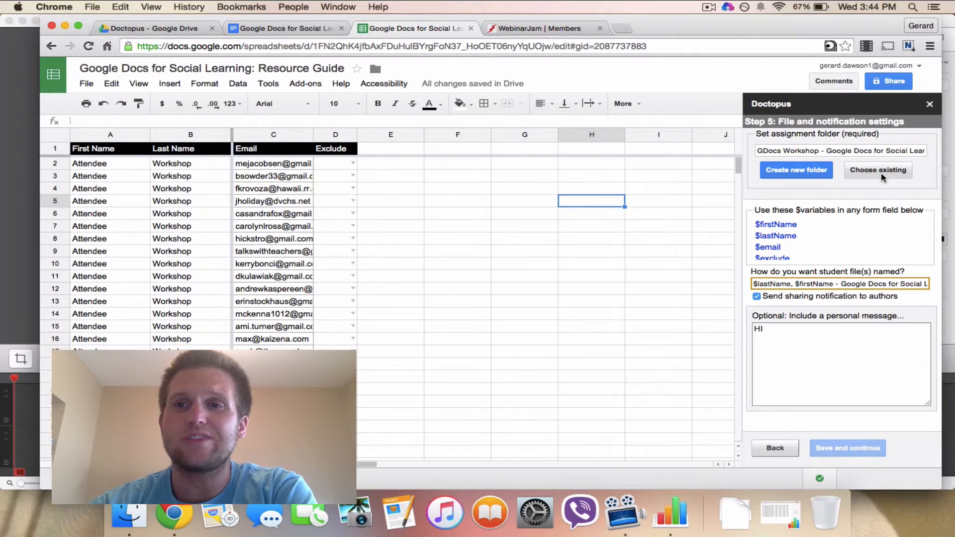
left_click(780, 172)
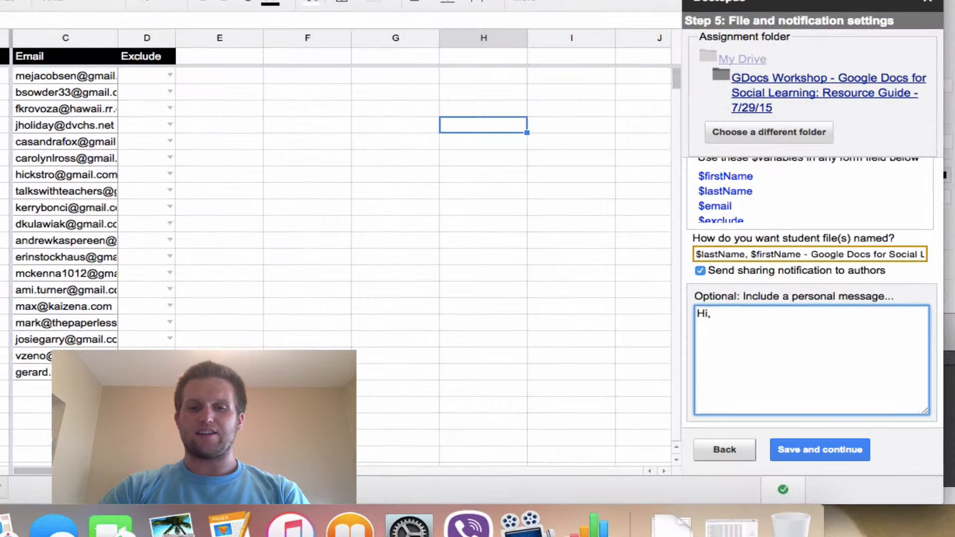
Step: Start the personal message with "Hi," and the paragraph "Here is your copy of the Google Docs for Social Learning Resource Guide."
type("Her")
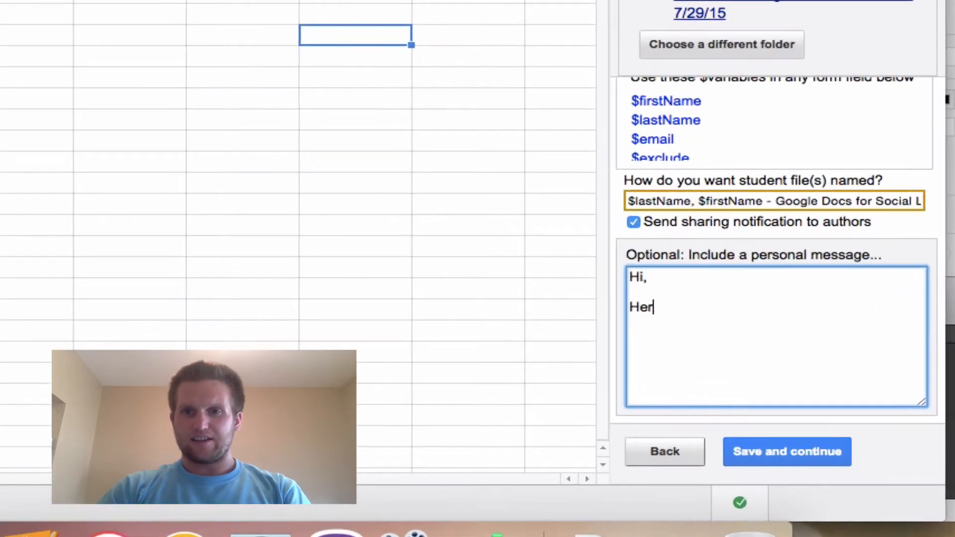
type("e is your copy of ")
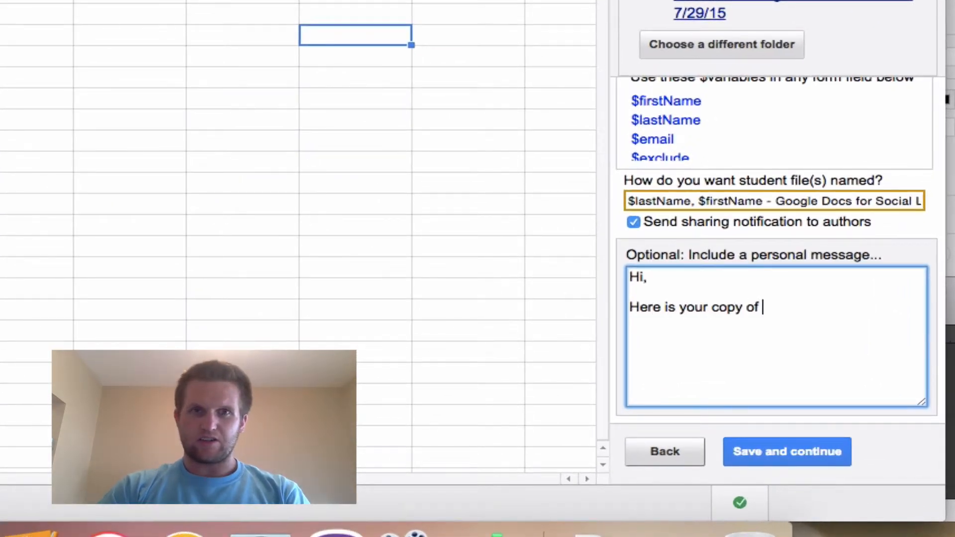
type("the Google Docs f")
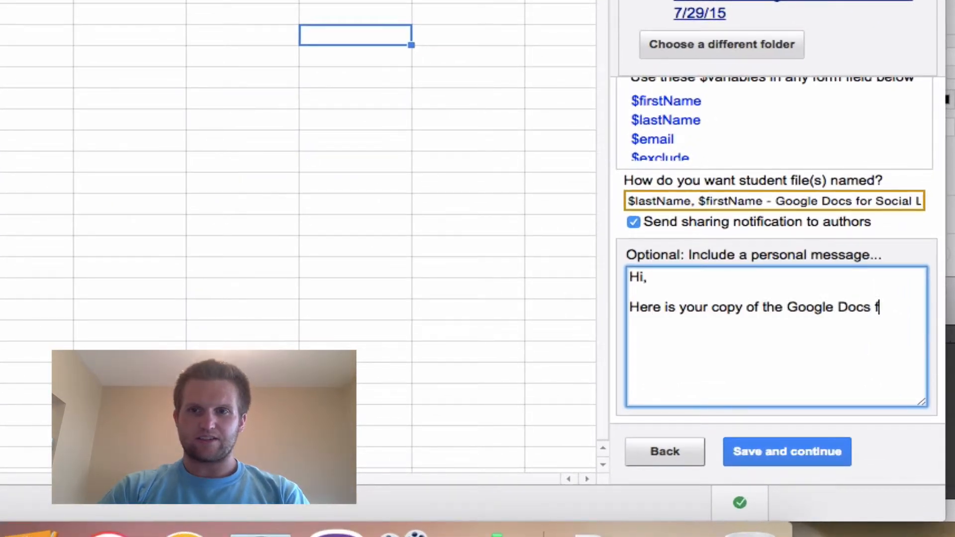
type("or Social Learing")
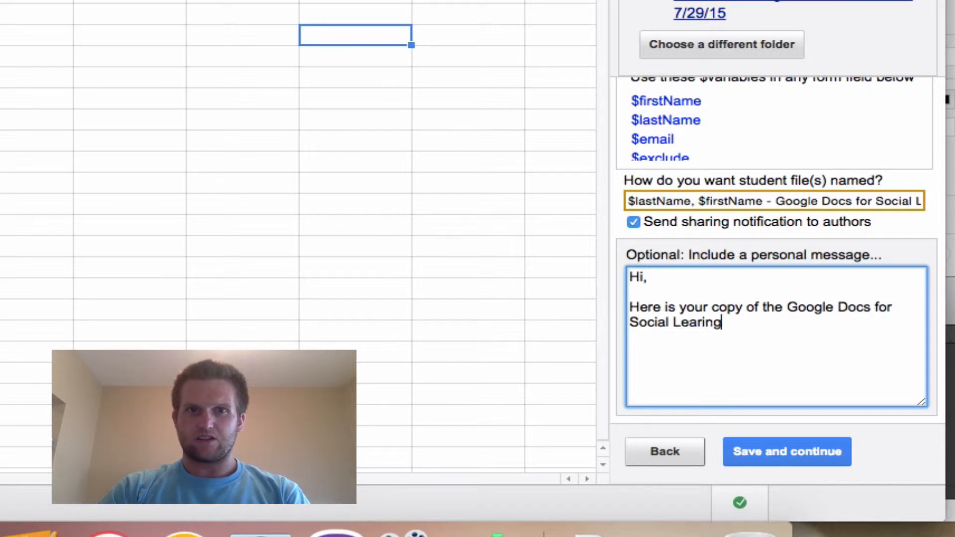
type(" R")
key("BackSpace")
key("BackSpace")
key("BackSpace")
type("ning R")
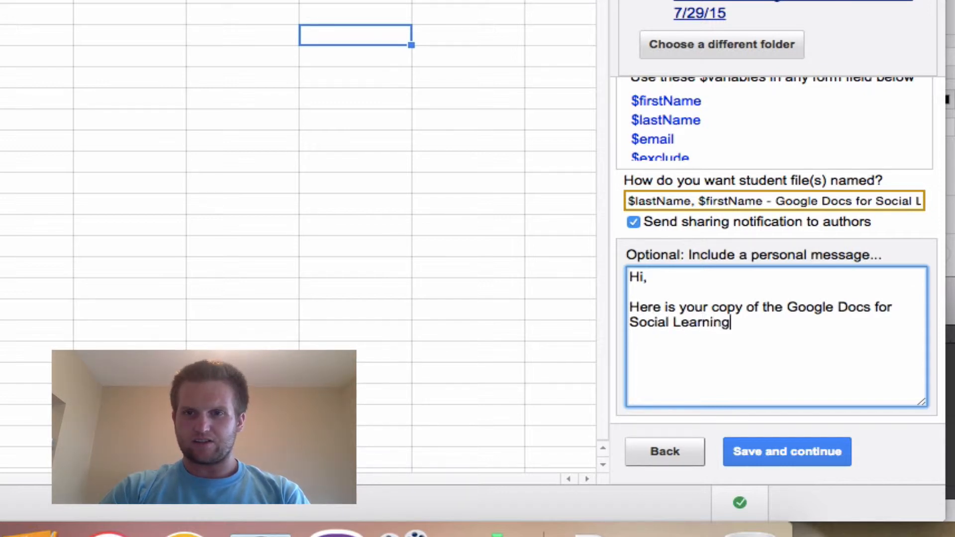
type("esource Guide.")
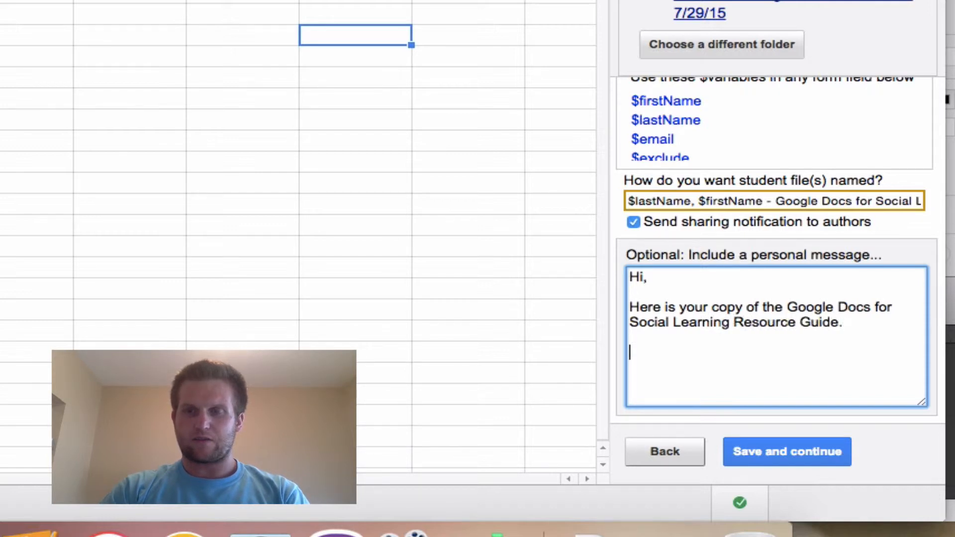
key("Return")
key("Return")
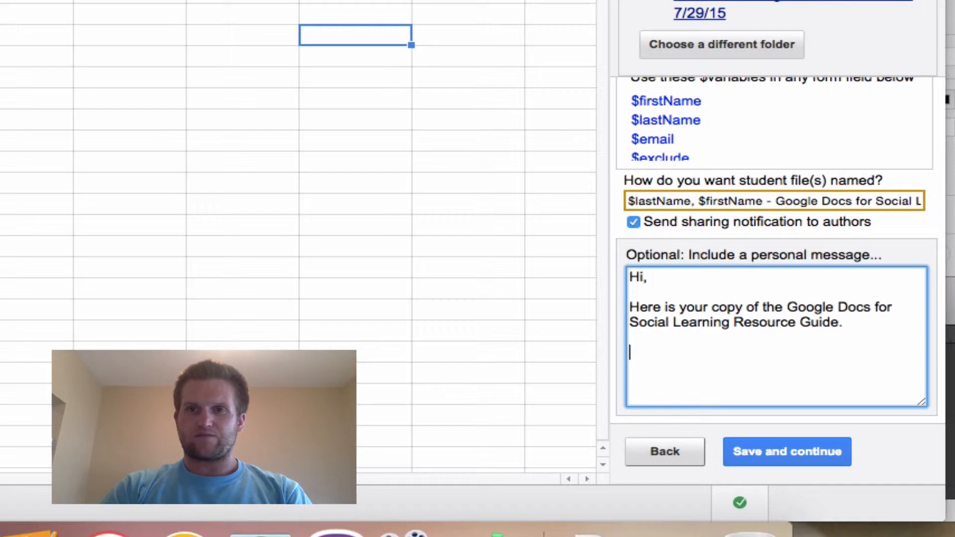
Step: Add the message paragraph "I am sending you this message using Doctopus, one of the tools we'll learn about tonight."
type("I am sending ")
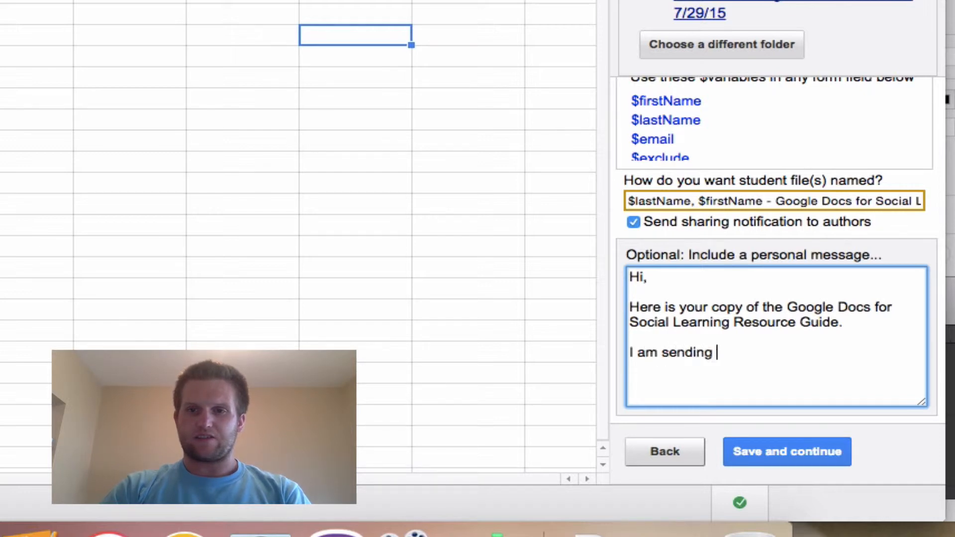
type("you this message using")
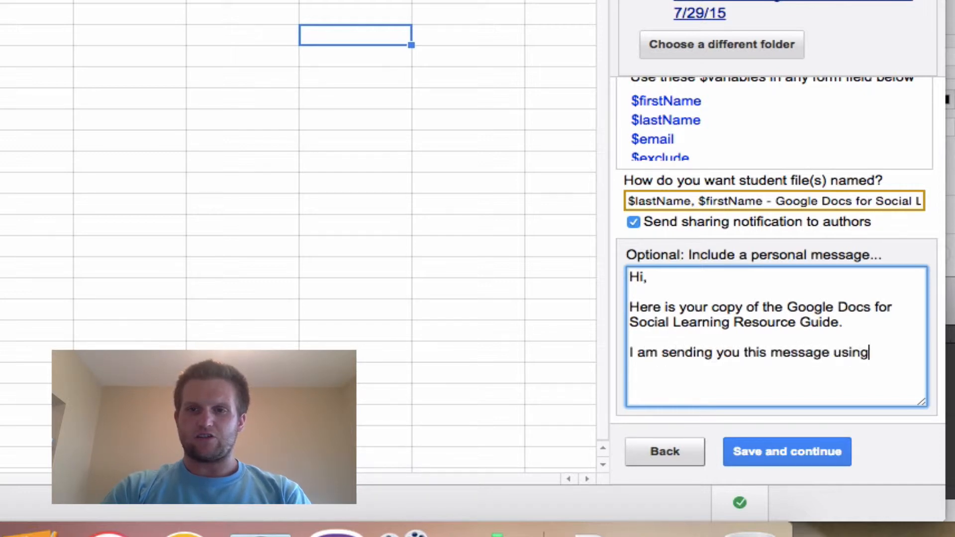
type(" Doctopus, one of the tools we'll")
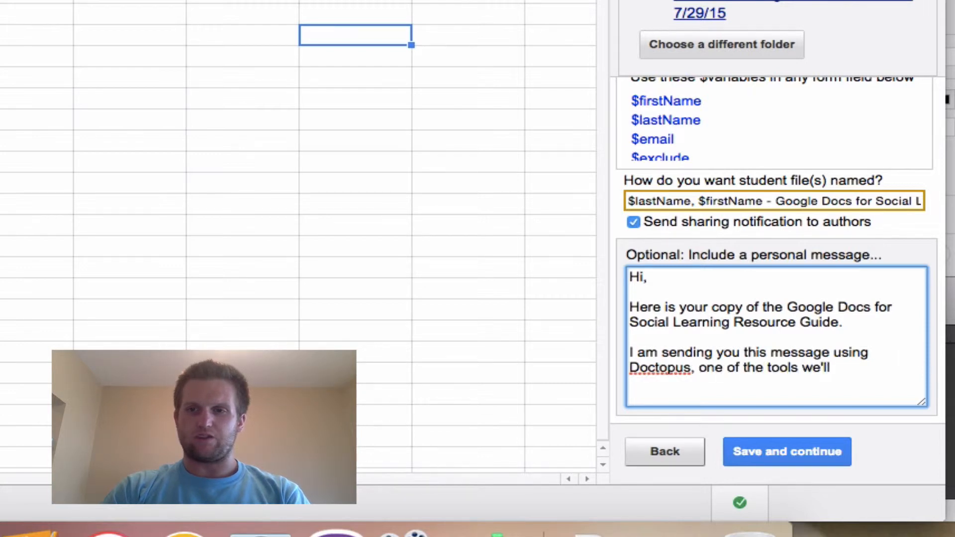
type(" learn about tonight.")
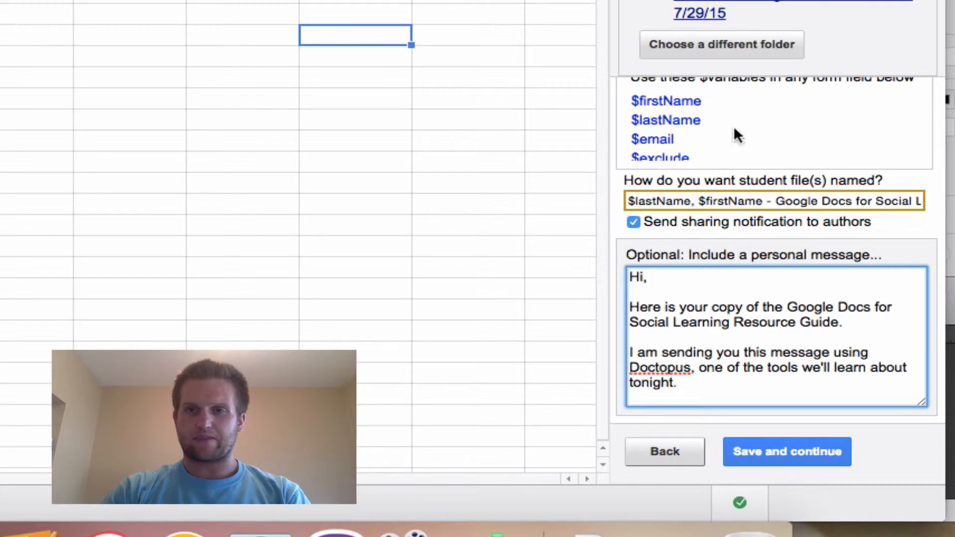
scroll(744, 120, "down", 2)
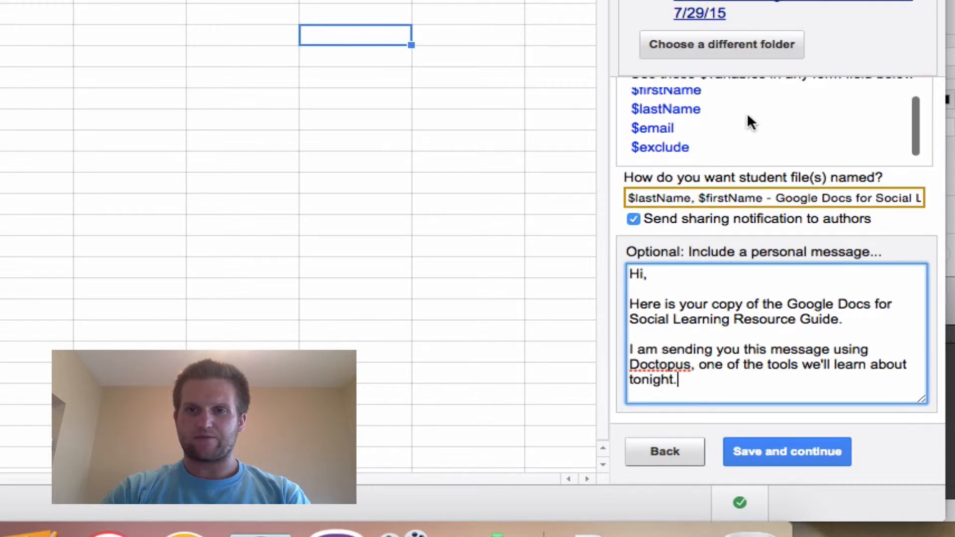
scroll(747, 112, "up", 2)
scroll(716, 108, "down", 2)
scroll(685, 105, "up", 2)
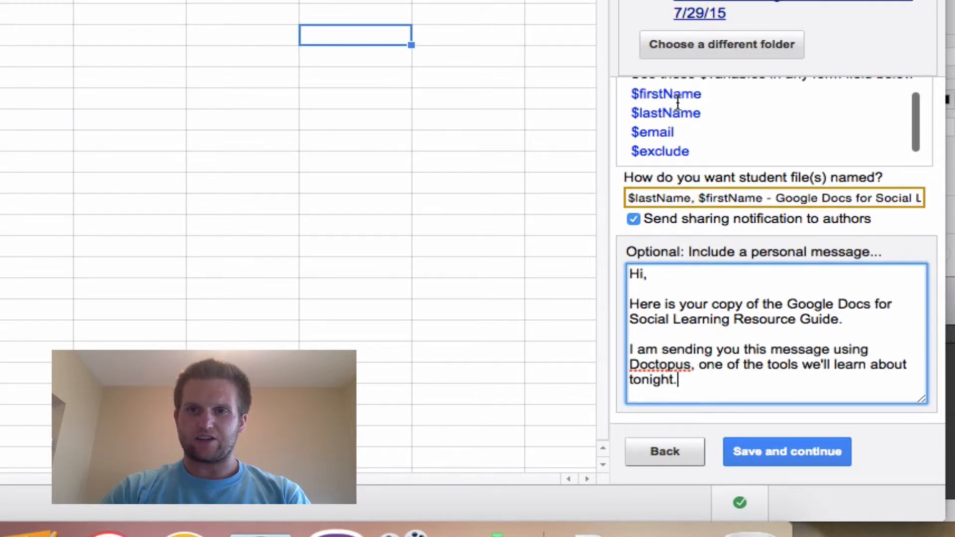
scroll(702, 105, "down", 2)
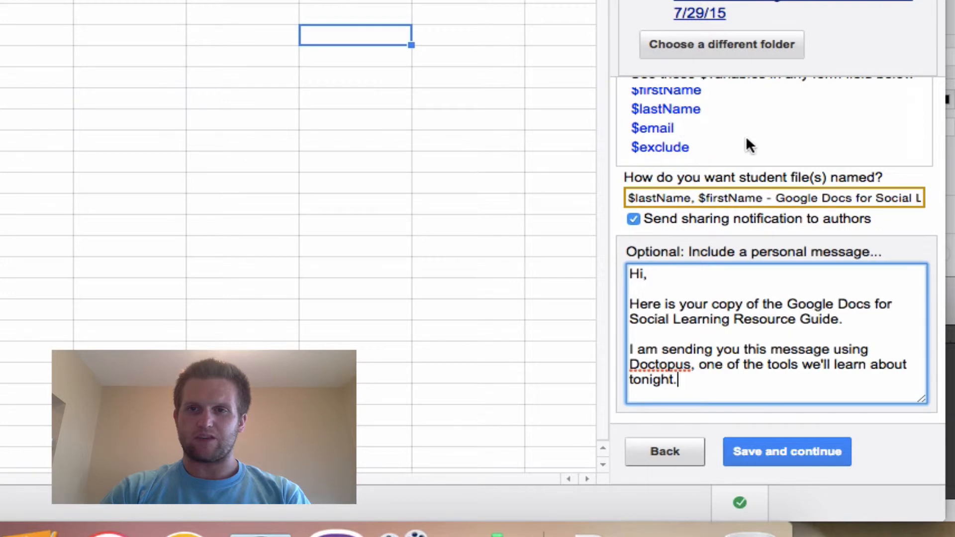
Step: Close the personal message with the line "See you tonight!" and the sender's full name as signature
key("Return")
key("Return")
type("See")
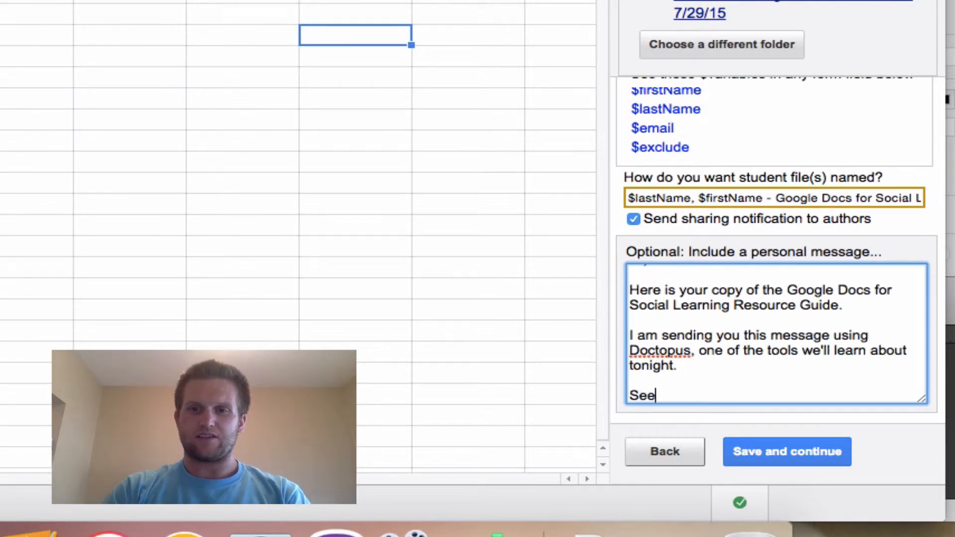
type(" you tonight!")
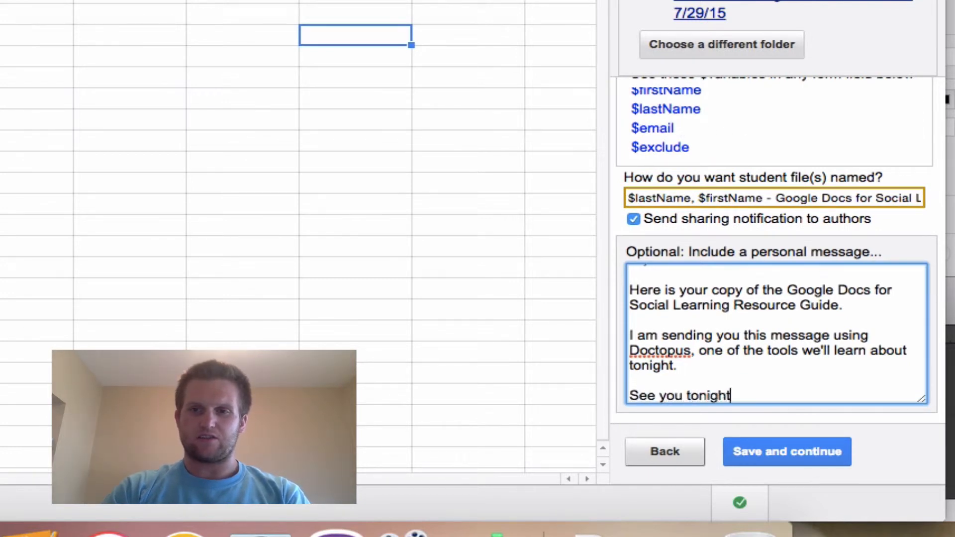
key("Return")
key("Return")
type("Gerard Dawson")
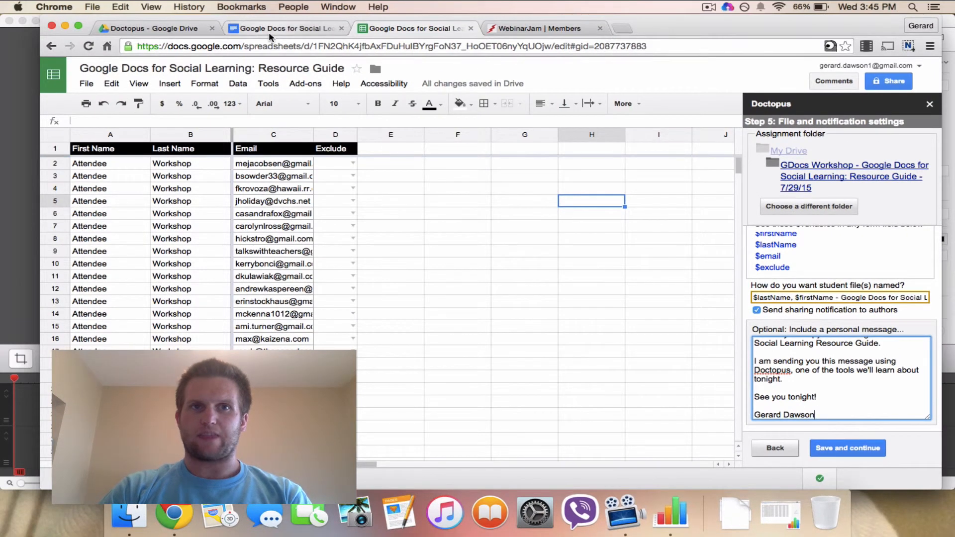
Step: Switch to the Resource Guide document and look through its contents from the cover to the feedback sections
left_click(268, 30)
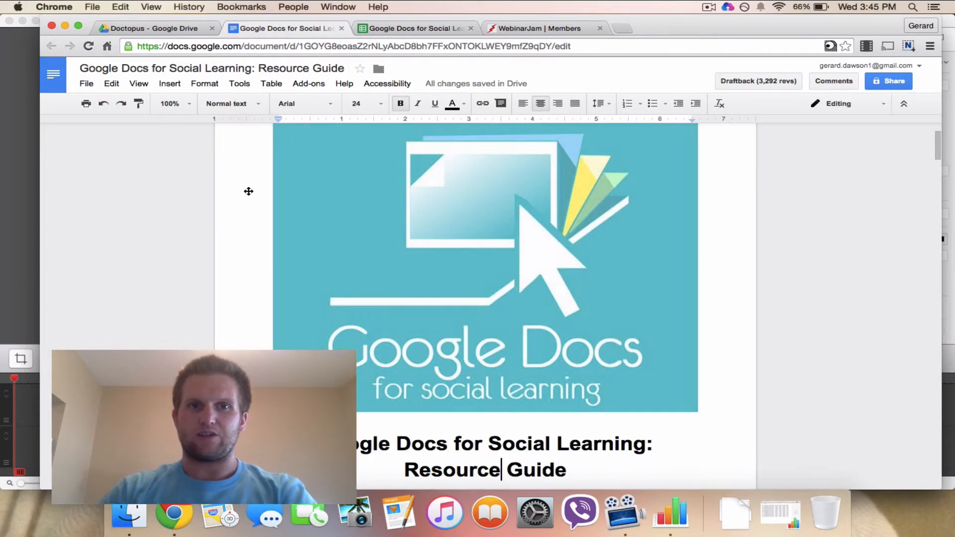
scroll(247, 194, "down", 6)
scroll(247, 195, "down", 20)
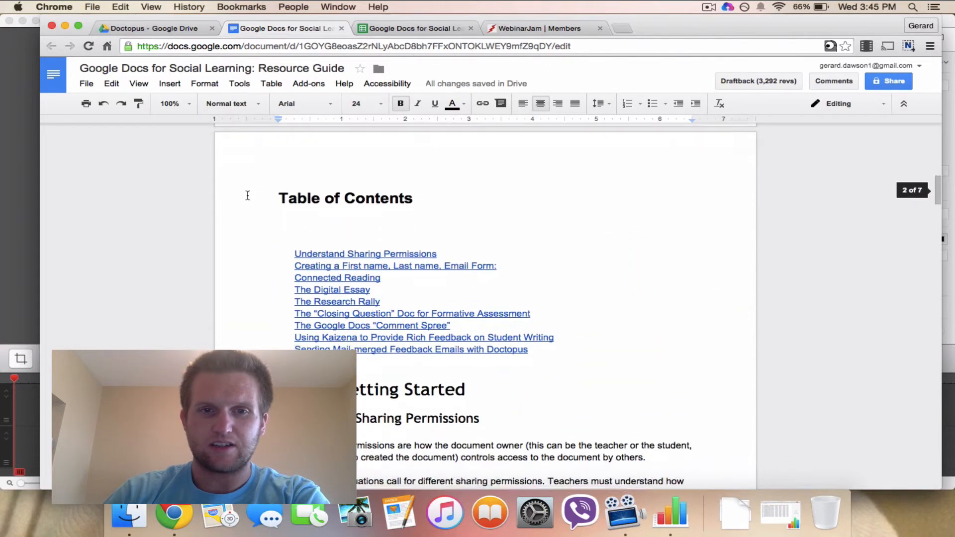
scroll(247, 194, "down", 20)
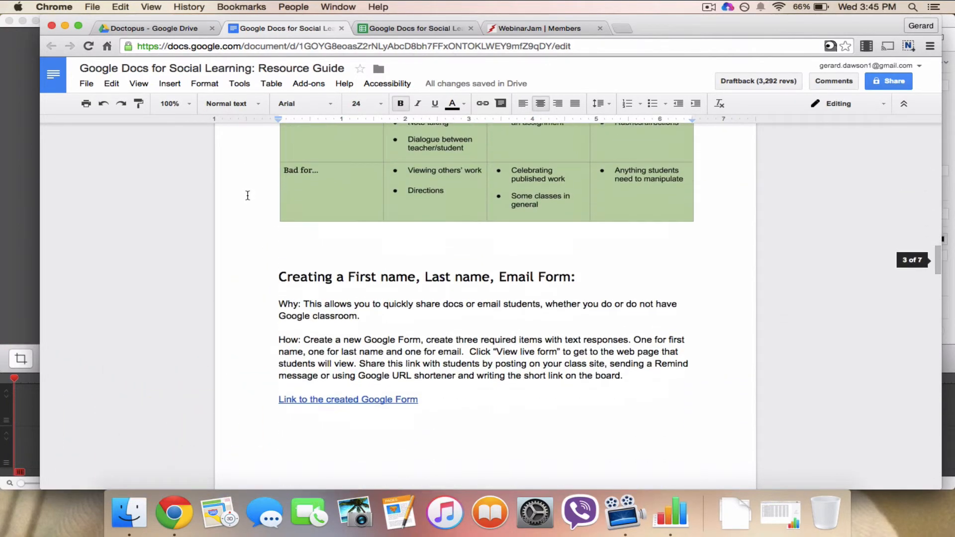
scroll(247, 194, "down", 20)
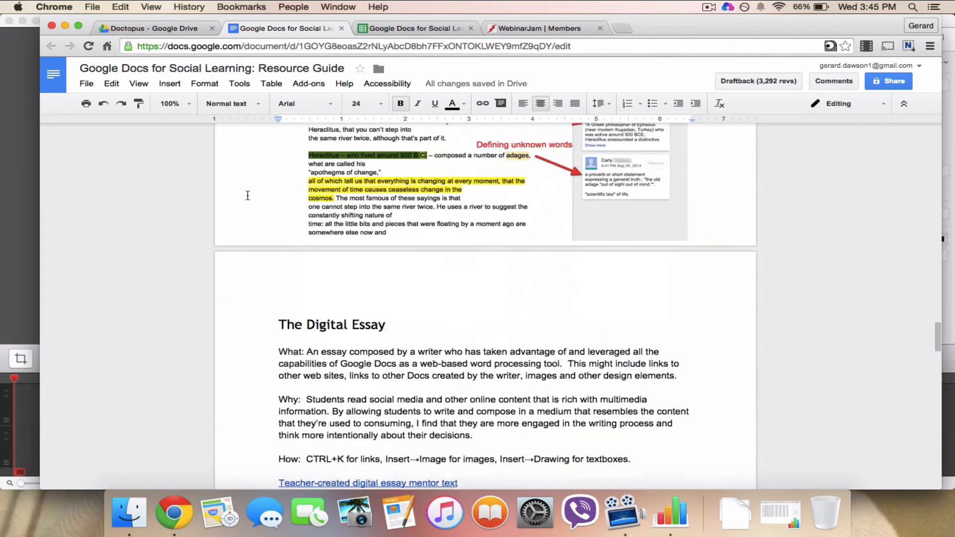
scroll(247, 195, "up", 8)
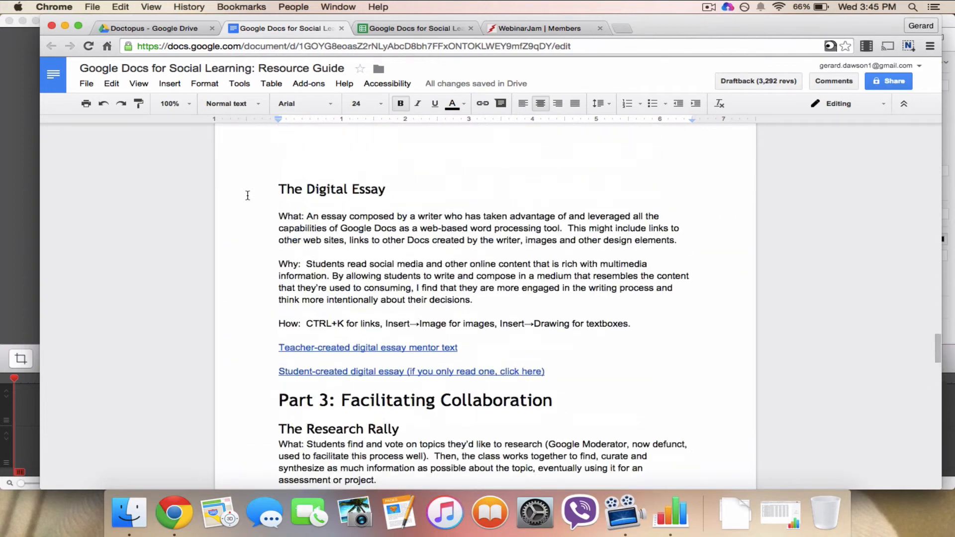
scroll(247, 195, "down", 5)
scroll(247, 195, "down", 15)
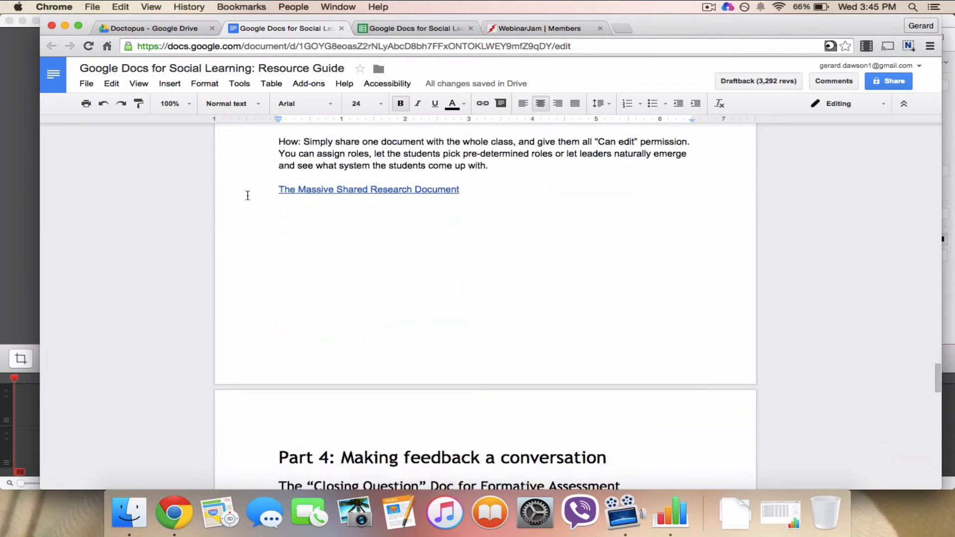
scroll(247, 195, "down", 12)
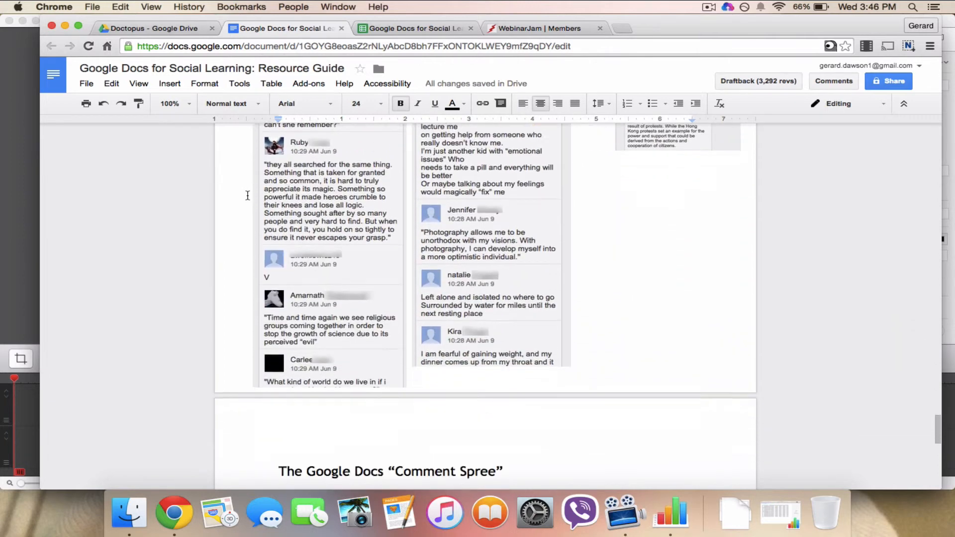
scroll(247, 195, "down", 10)
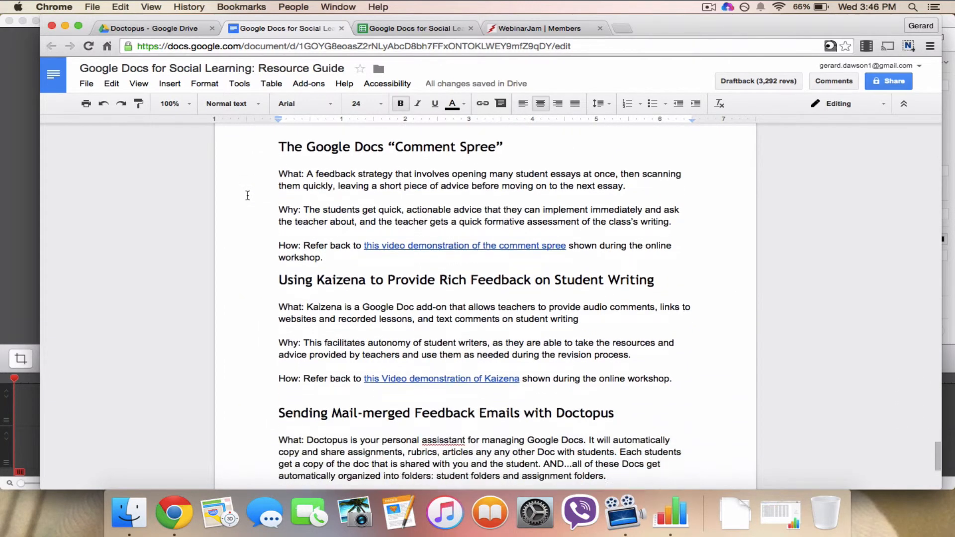
scroll(247, 195, "up", 8)
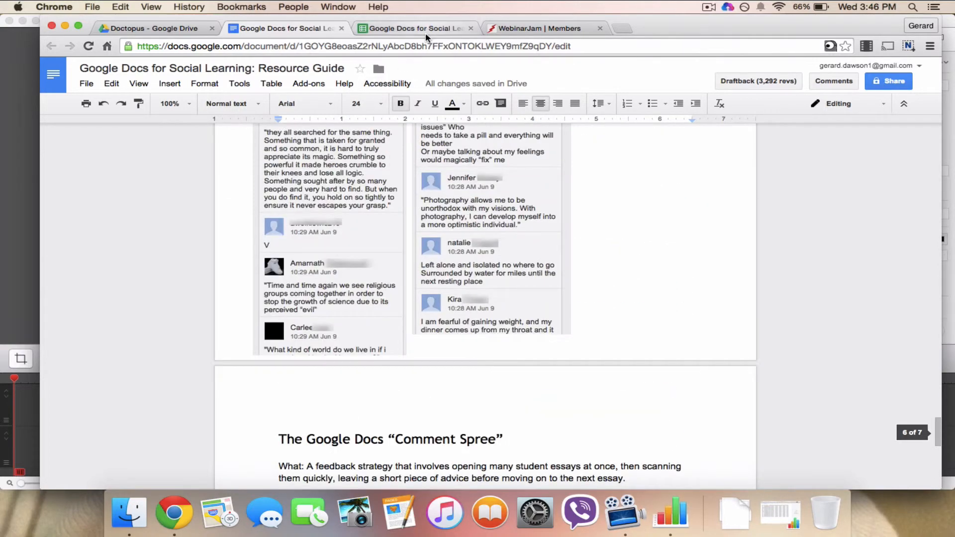
Step: Return to the roster spreadsheet, reread the personal message, and save the file and notification settings
left_click(431, 29)
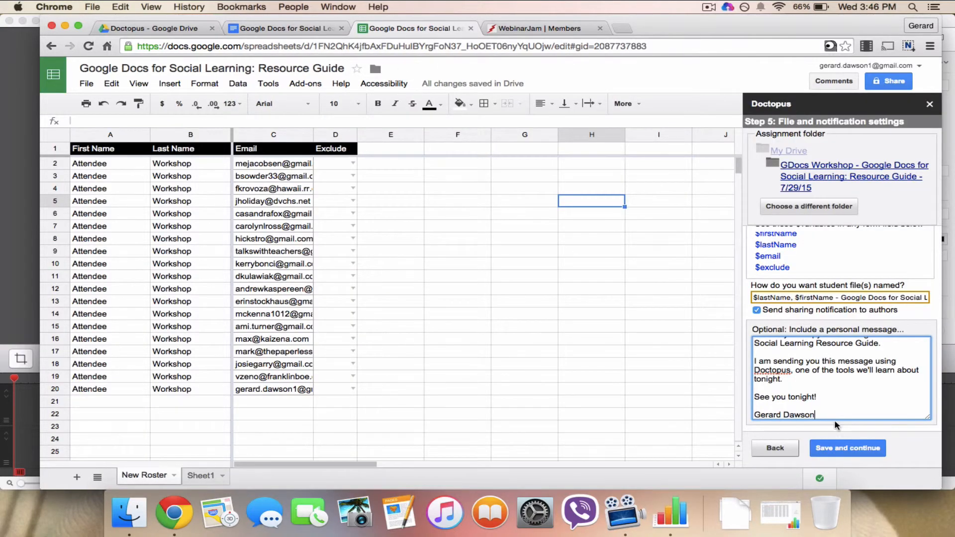
scroll(867, 398, "up", 3)
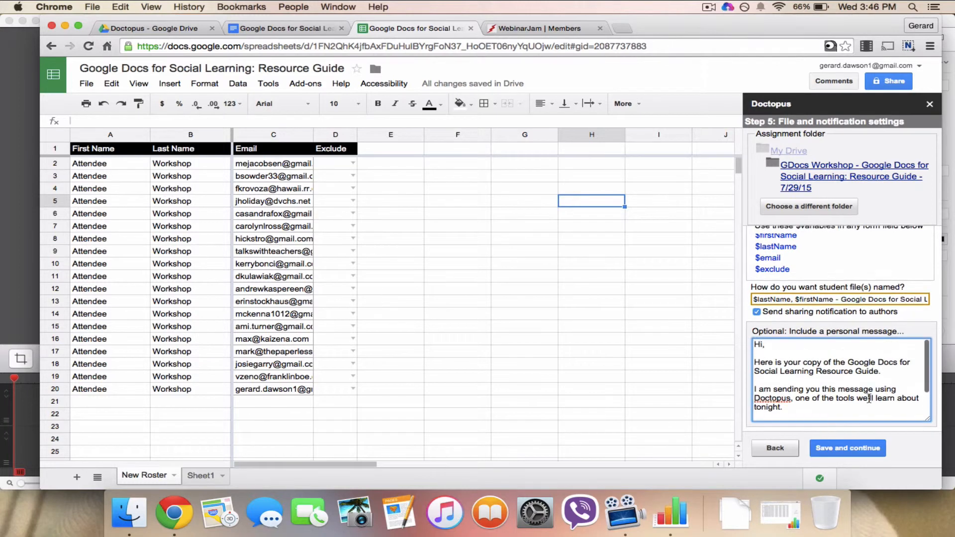
scroll(868, 398, "down", 4)
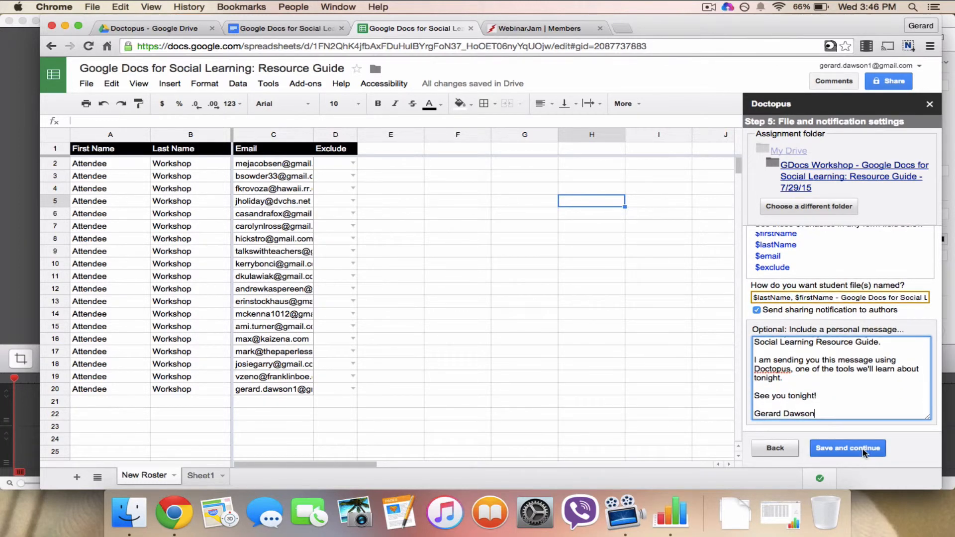
left_click(864, 452)
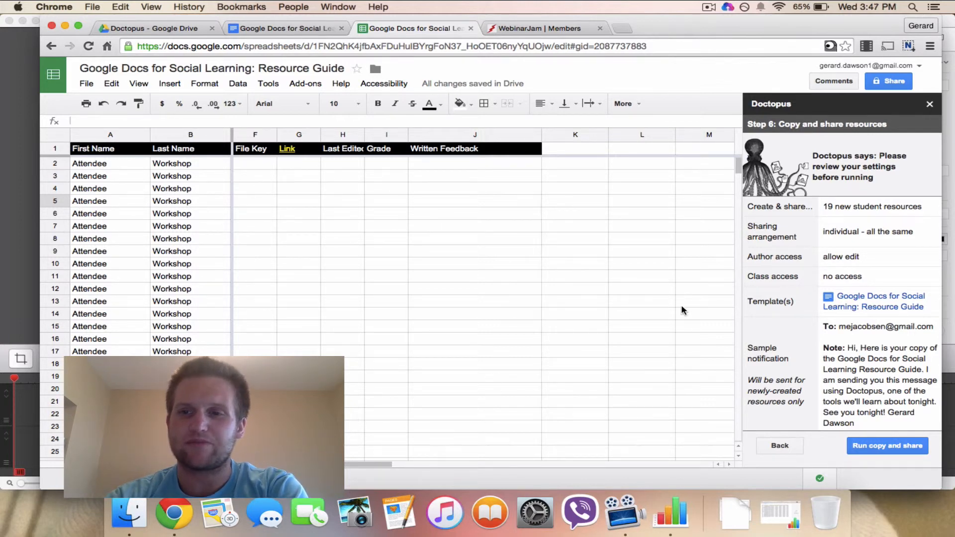
Step: Review the summary of sharing settings and the sample notification, and run the copy and share job
scroll(862, 329, "down", 1)
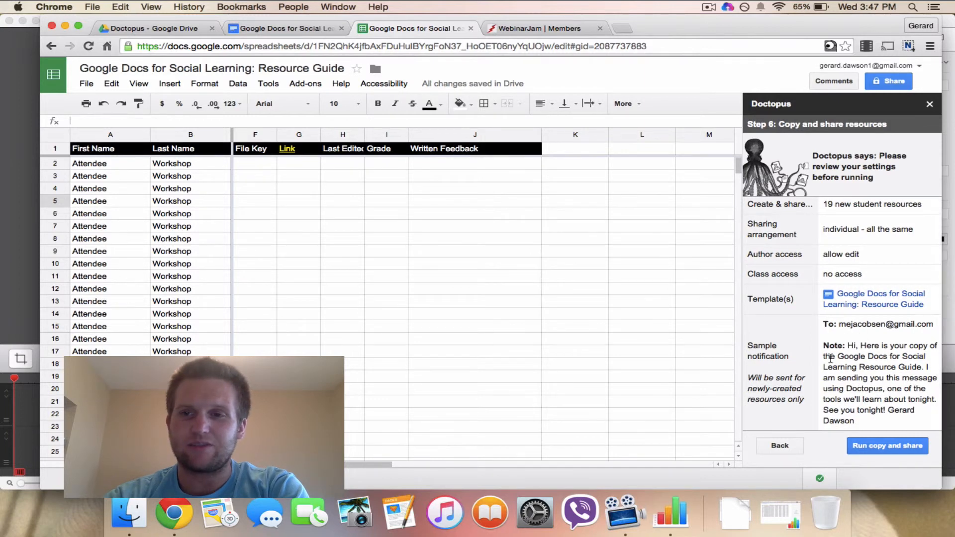
scroll(845, 343, "up", 1)
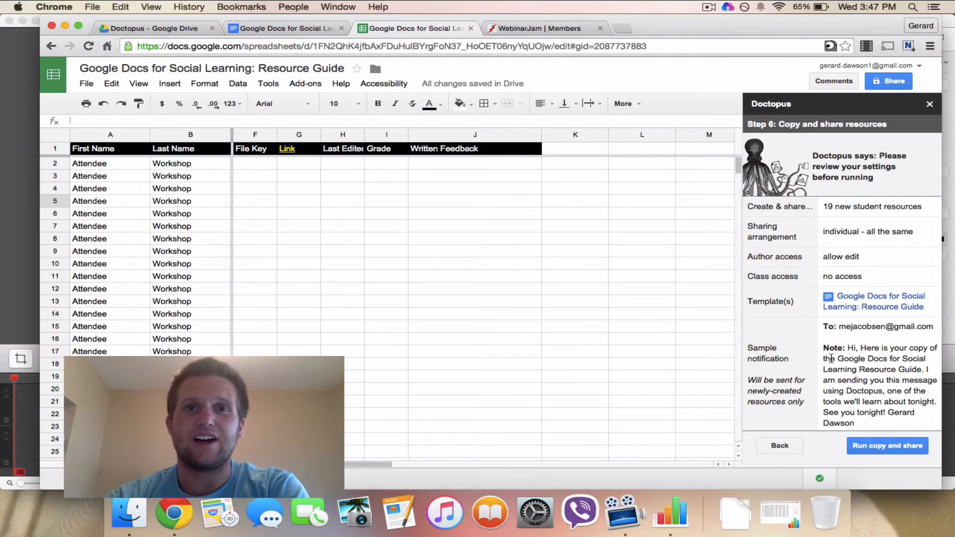
left_click(870, 447)
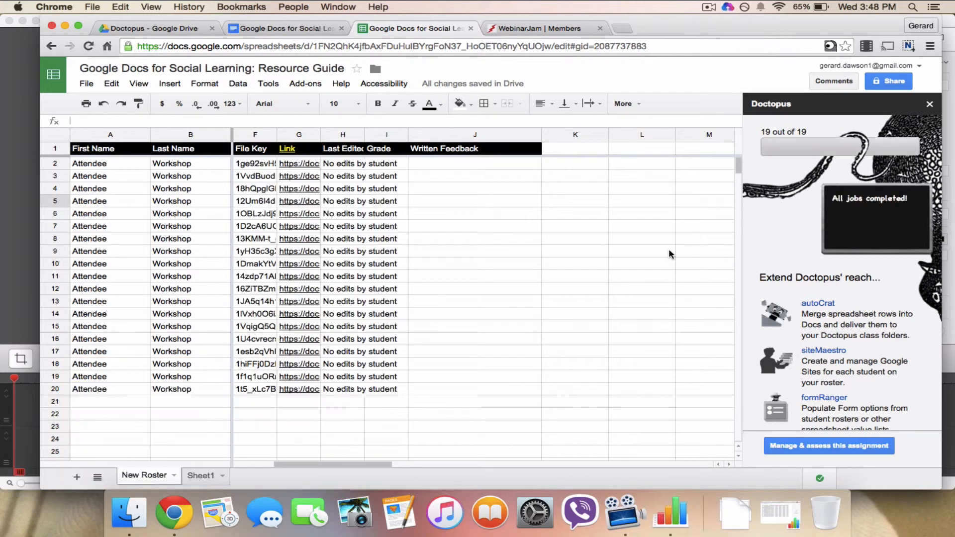